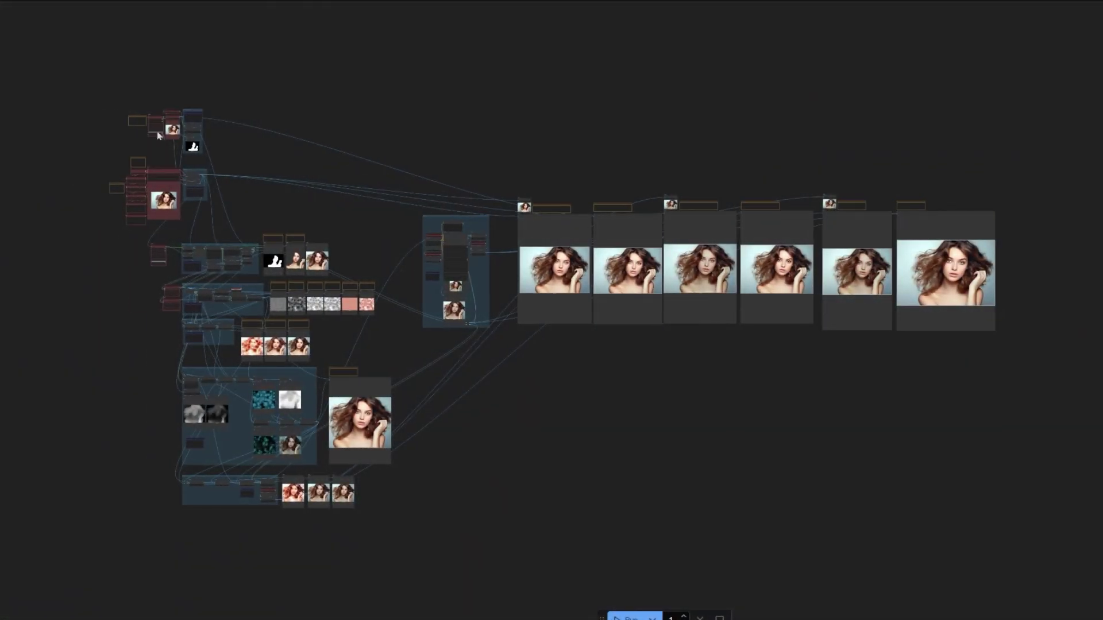
Zoom and pan the canvas to recenter the whole workflow overview
scroll(160, 137, up, 1)
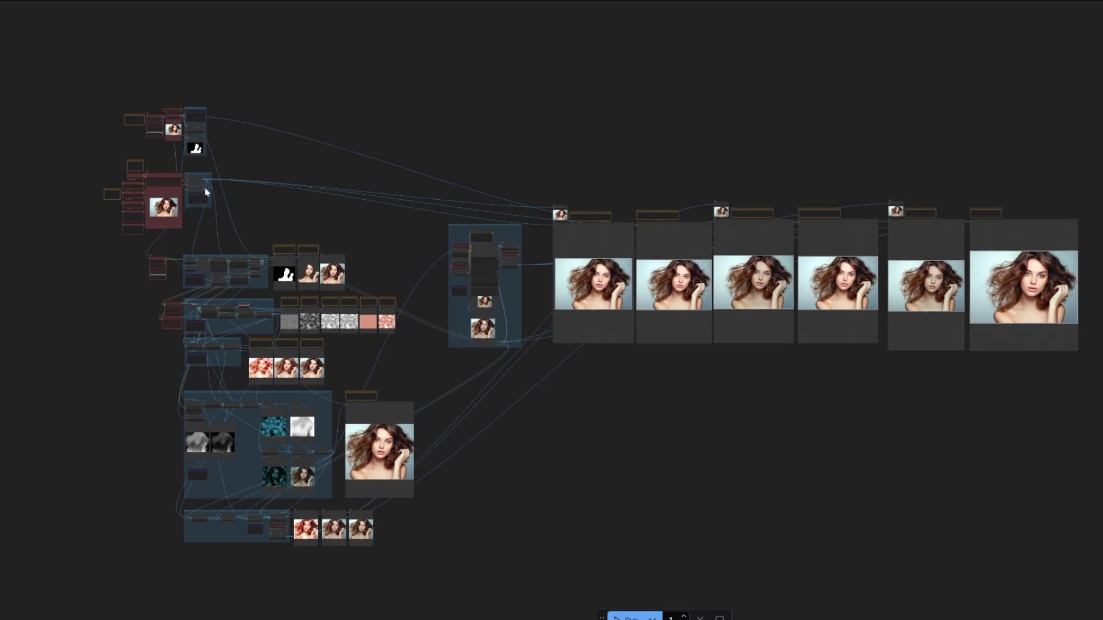
scroll(350, 243, right, 1)
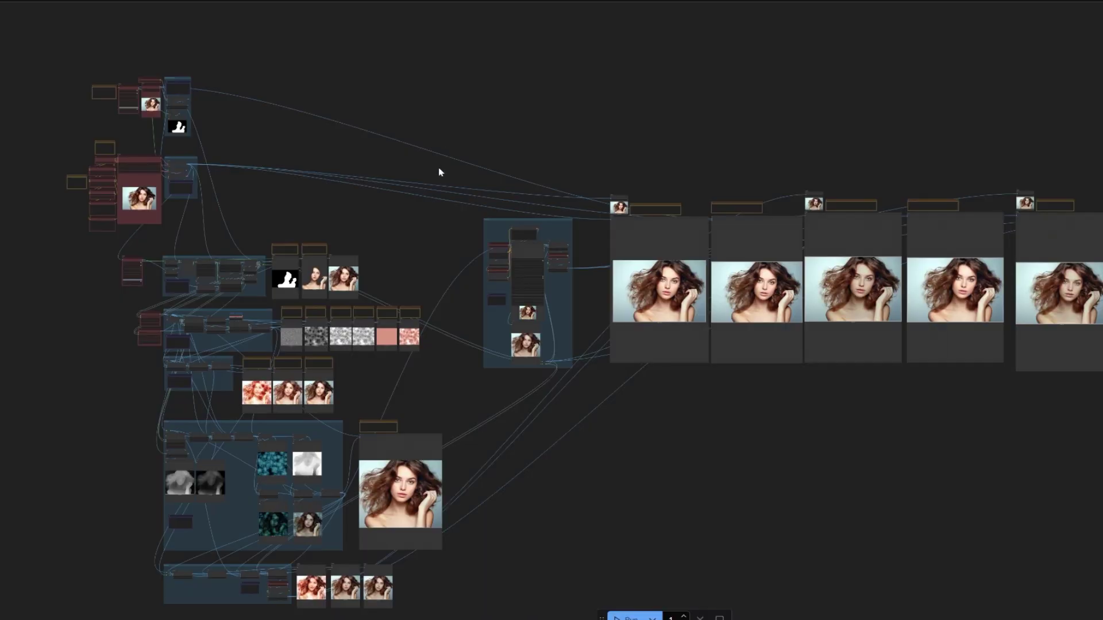
scroll(88, 46, down, 2)
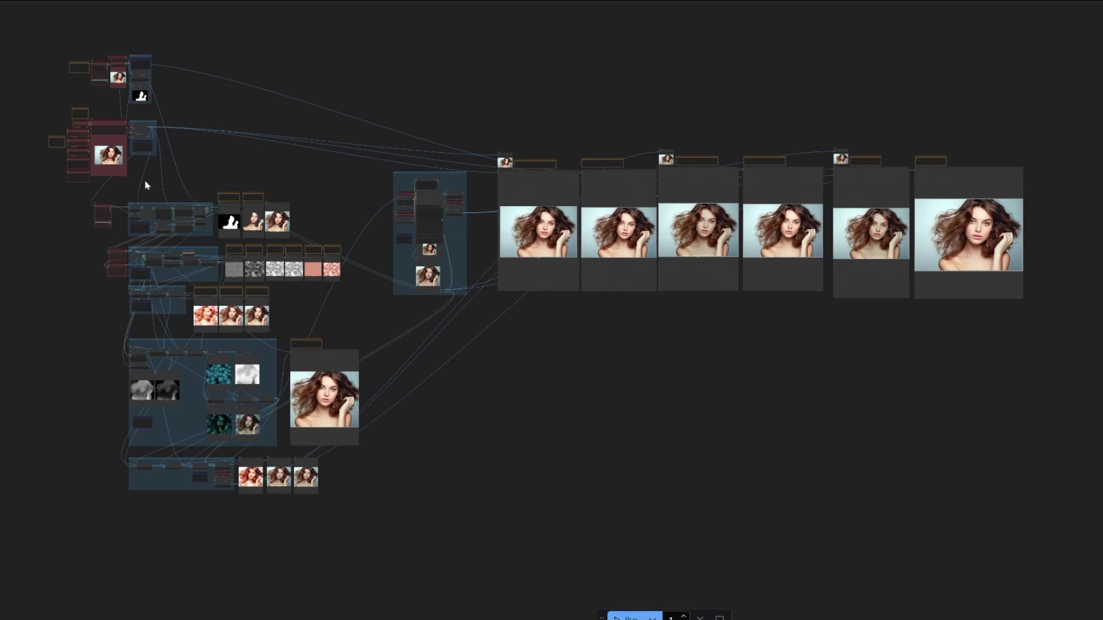
scroll(50, 196, up, 4)
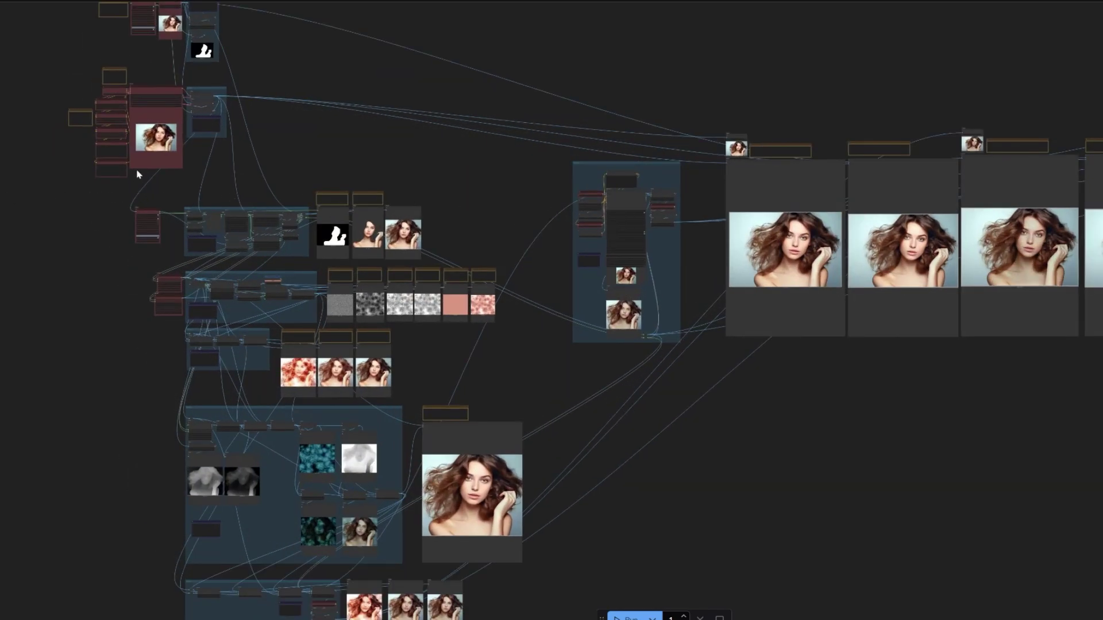
scroll(270, 127, up, 2)
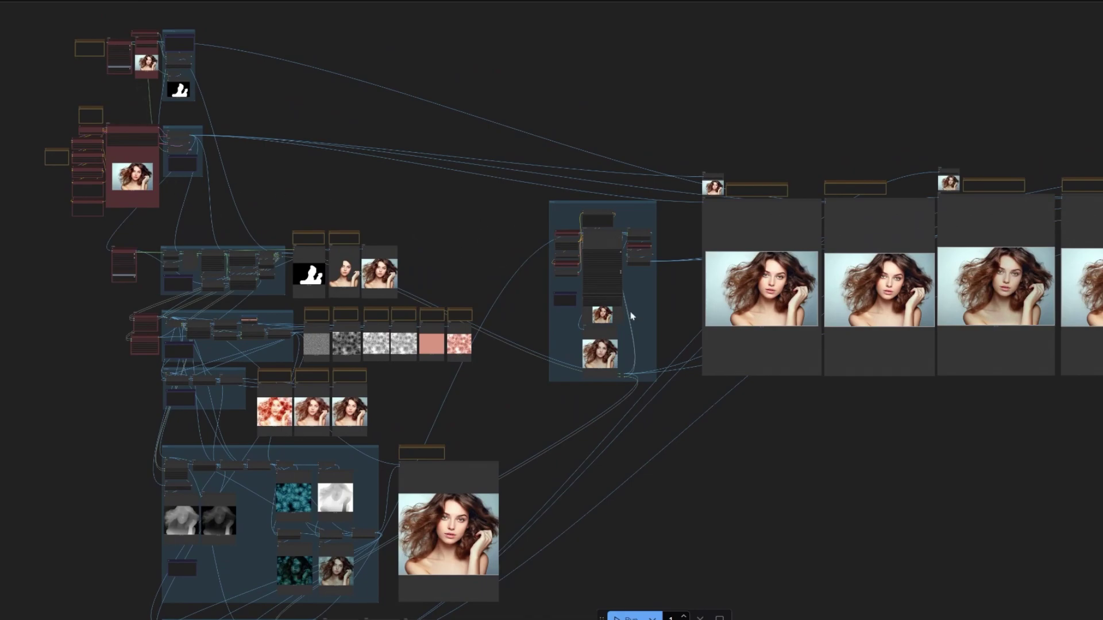
scroll(630, 313, down, 1)
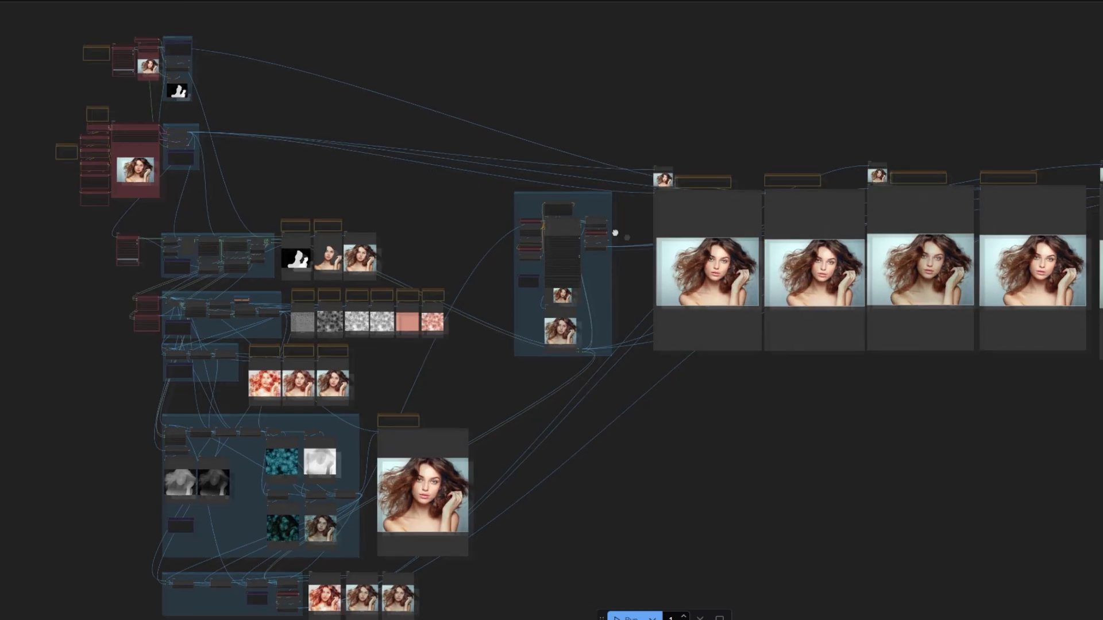
scroll(613, 234, down, 2)
drag(587, 283, 600, 298)
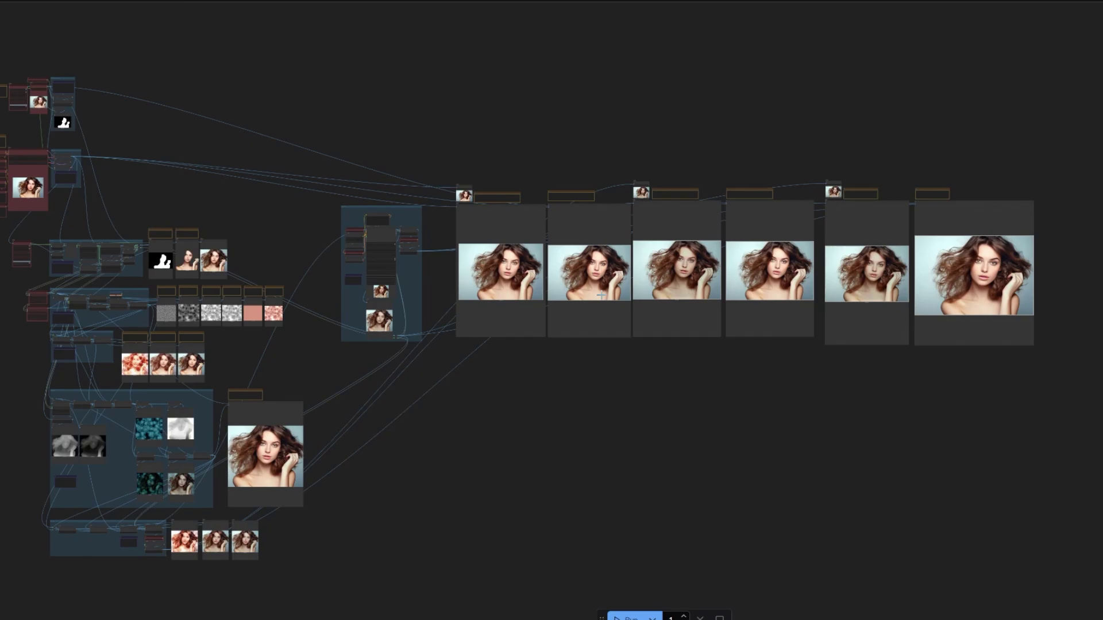
drag(600, 294, 620, 295)
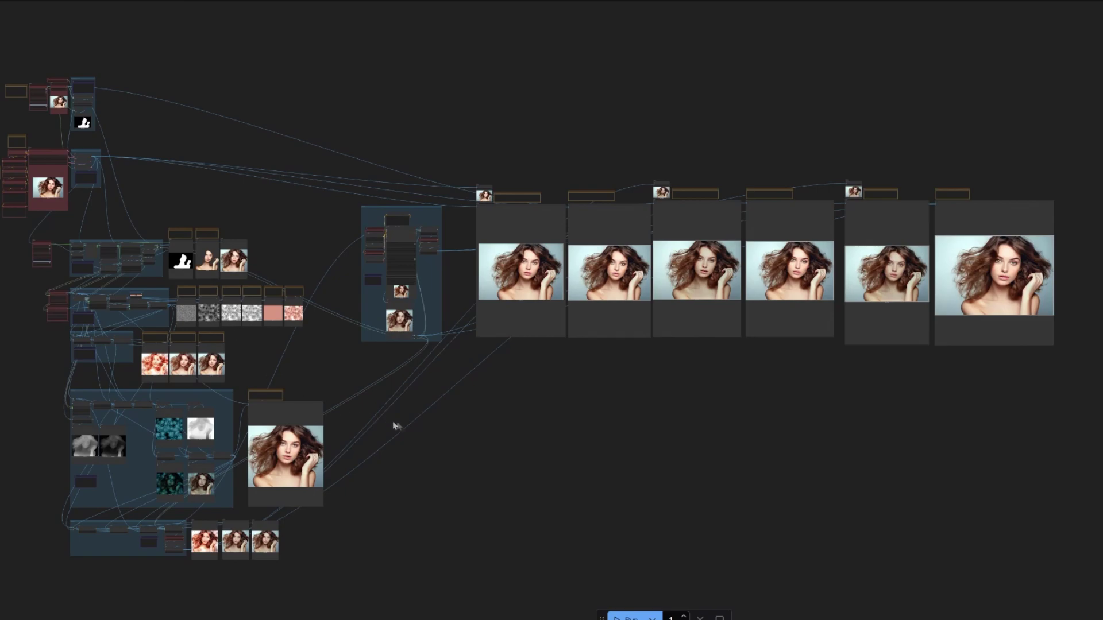
drag(400, 426, 410, 425)
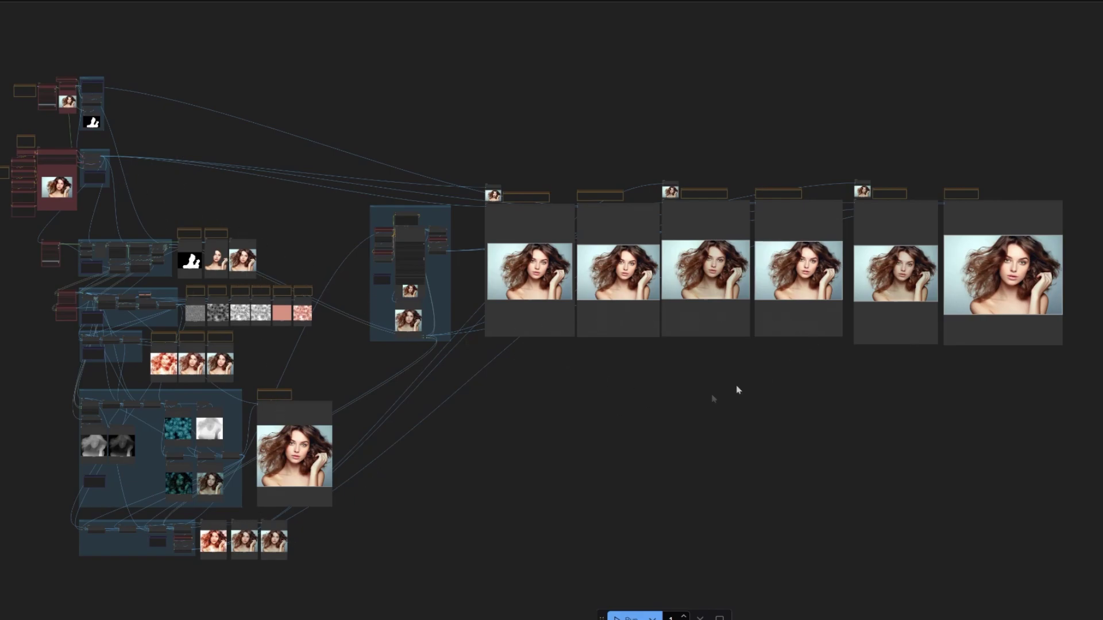
Zoom into the Initial Masking group and select the Load Upscale Model node
scroll(555, 394, left, 3)
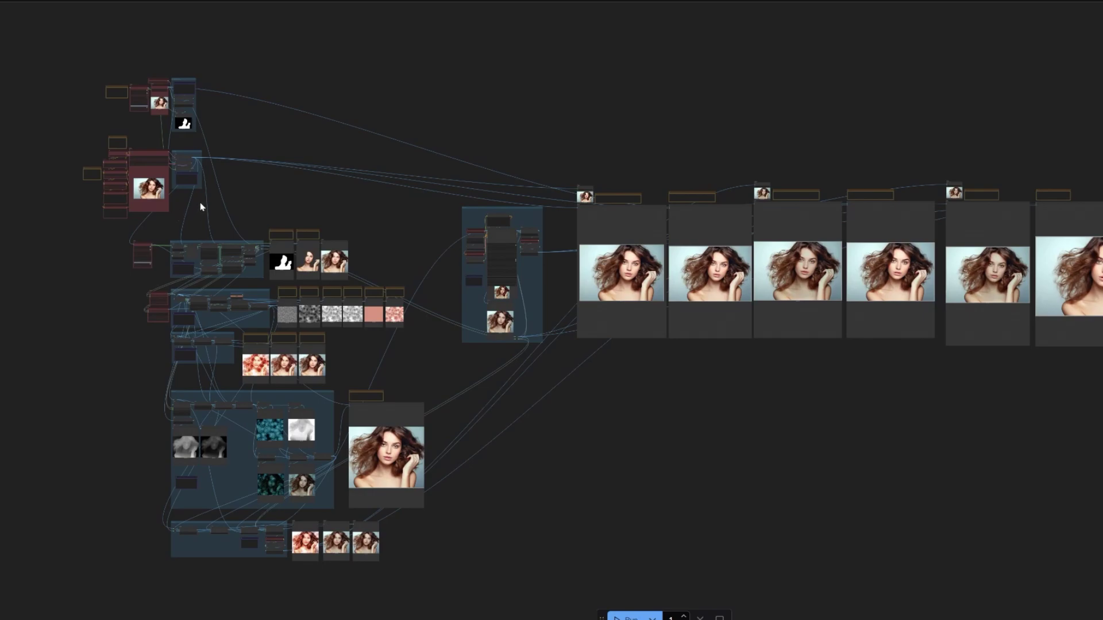
scroll(209, 210, up, 2)
scroll(276, 230, up, 2)
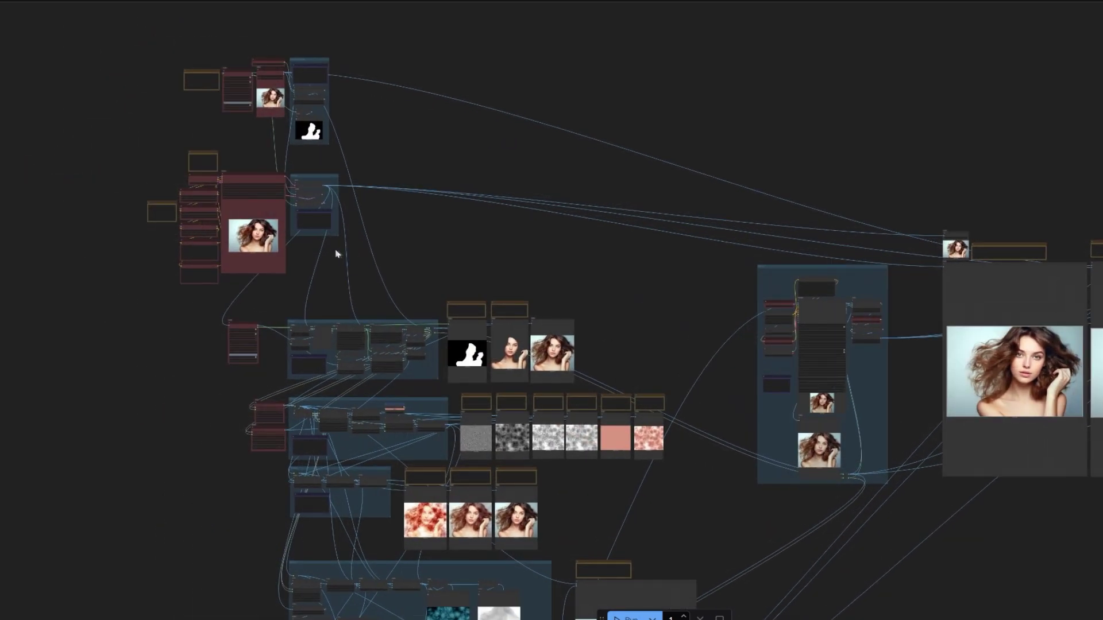
scroll(327, 244, up, 2)
scroll(373, 287, up, 2)
scroll(402, 319, up, 2)
drag(396, 311, 445, 348)
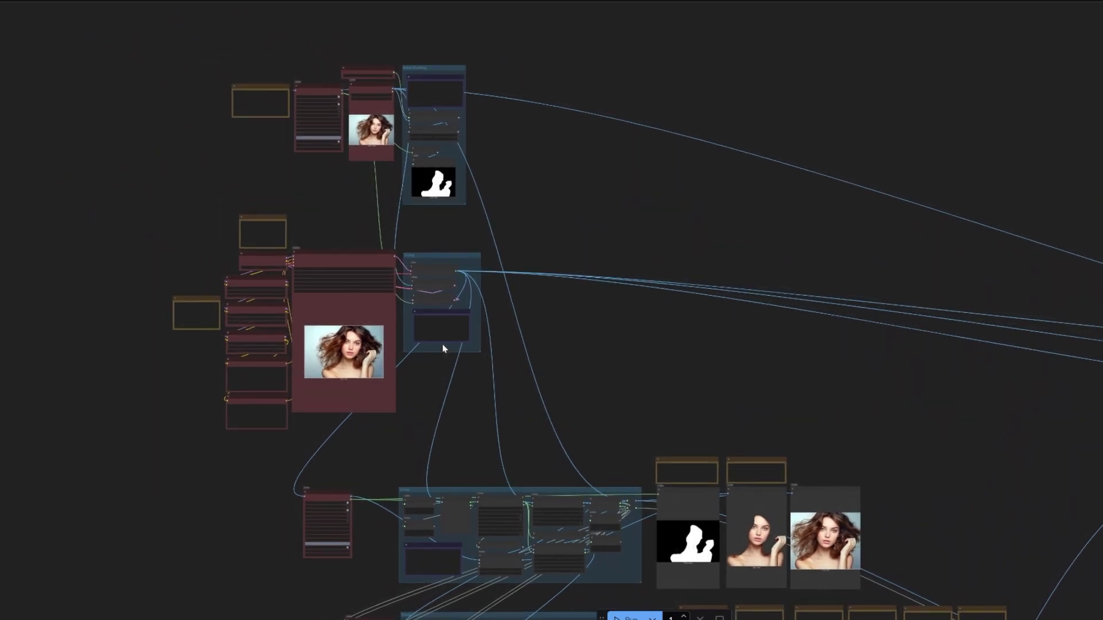
scroll(393, 303, up, 1)
drag(393, 302, 419, 388)
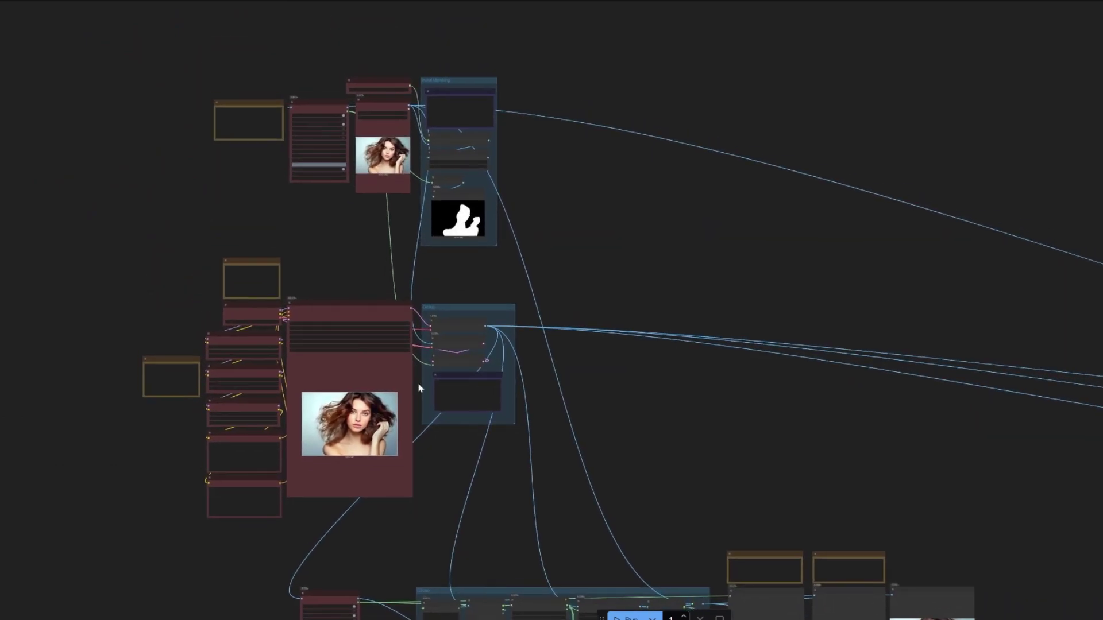
drag(421, 332, 458, 341)
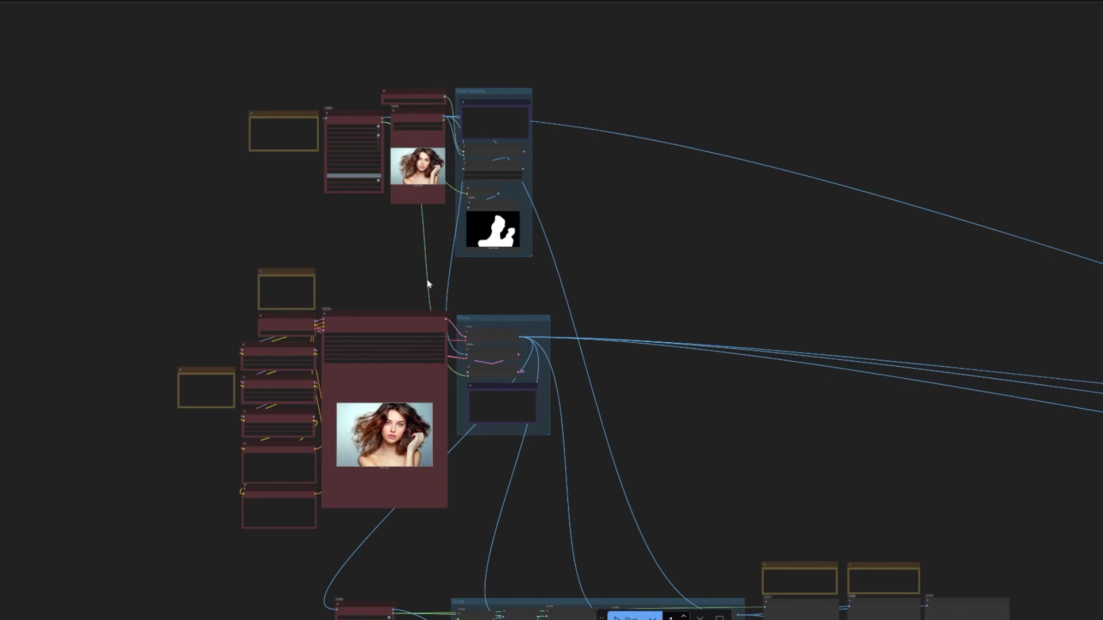
scroll(467, 327, up, 10)
drag(303, 401, 304, 416)
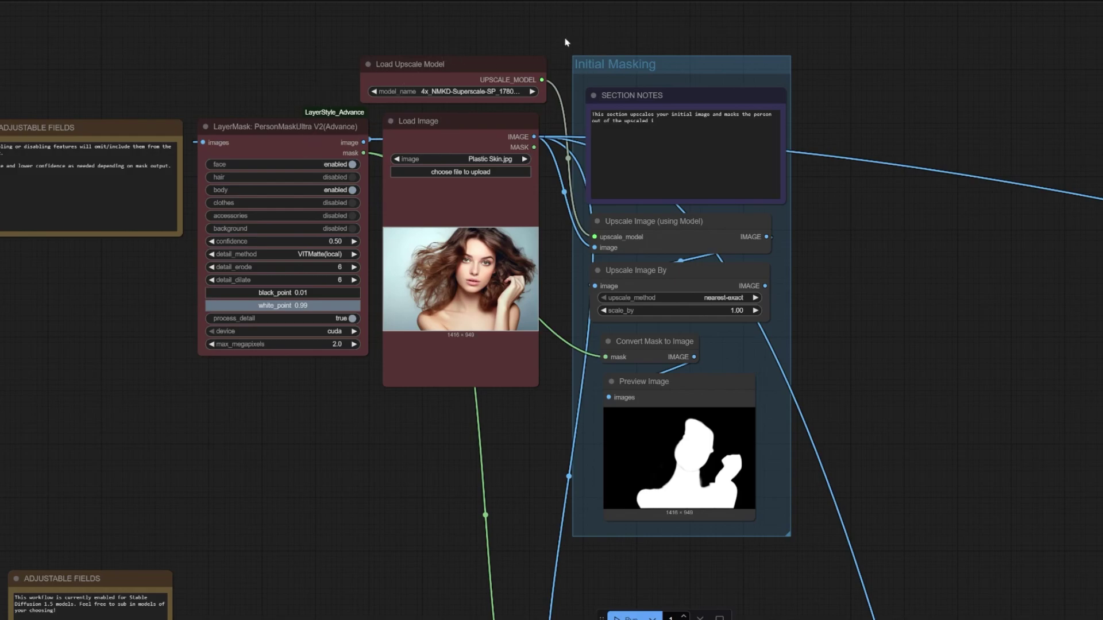
click(475, 75)
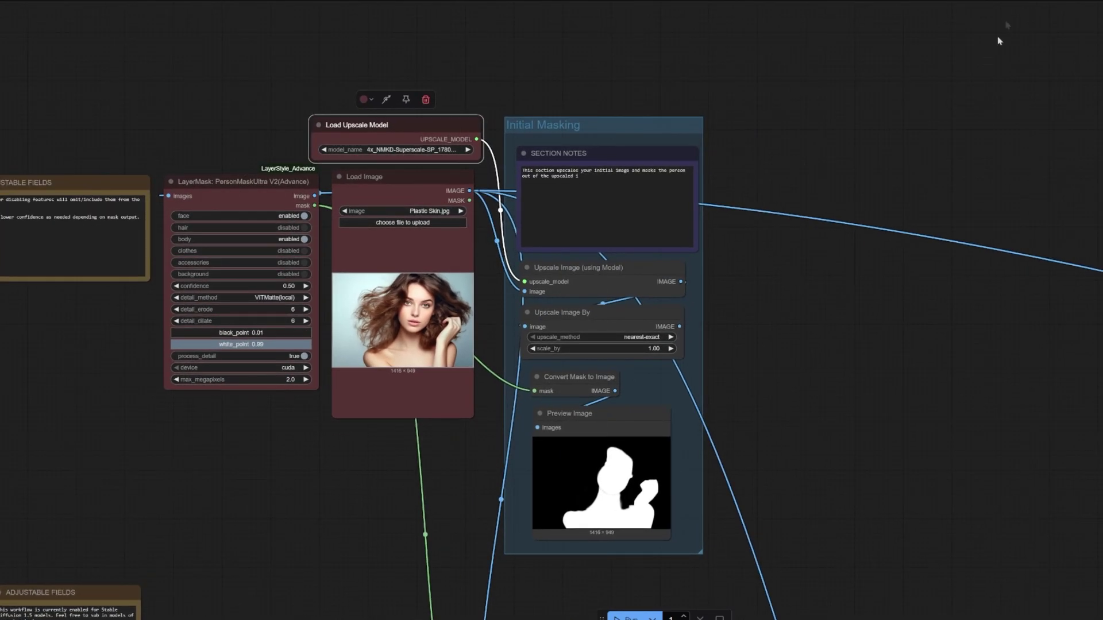
click(964, 2)
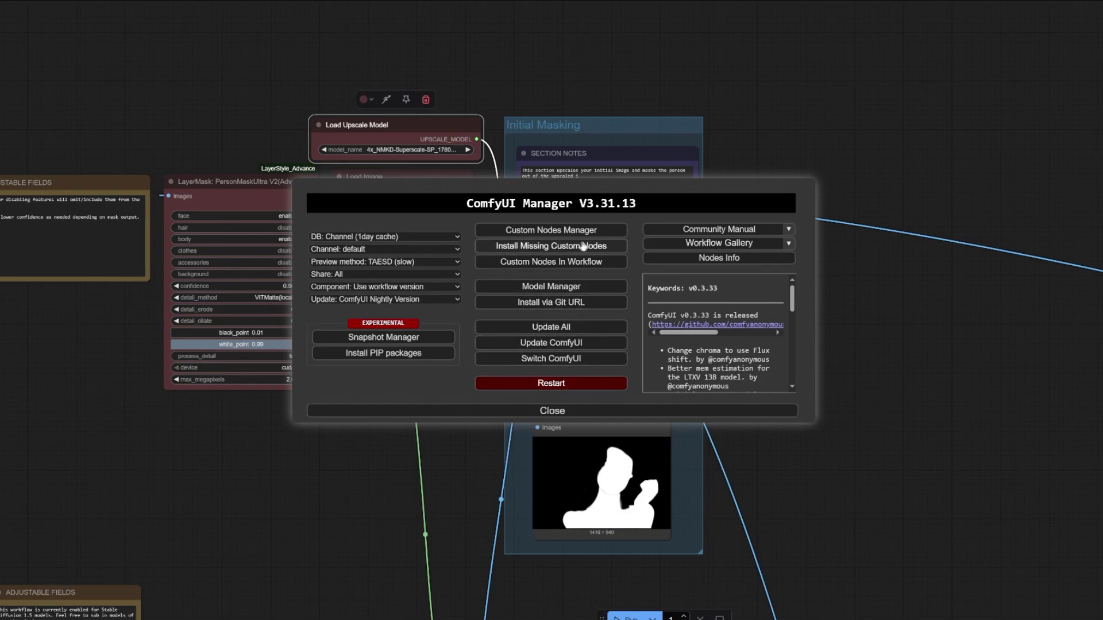
click(573, 410)
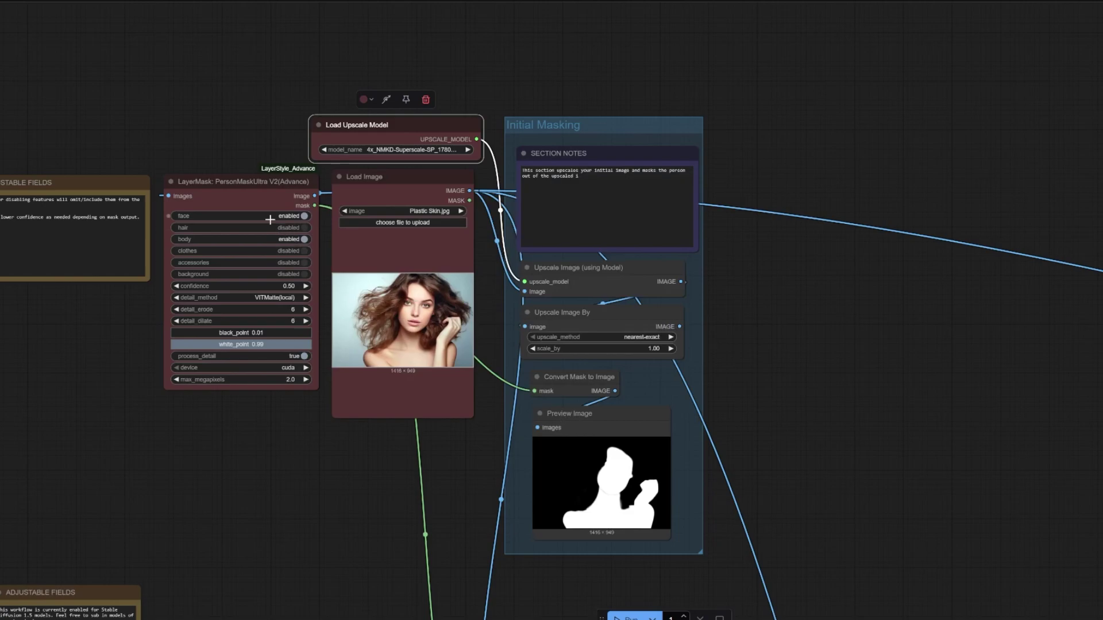
drag(270, 219, 308, 200)
Zoom in on the Load Image and LayerMask nodes and select Load Image
scroll(420, 181, up, 3)
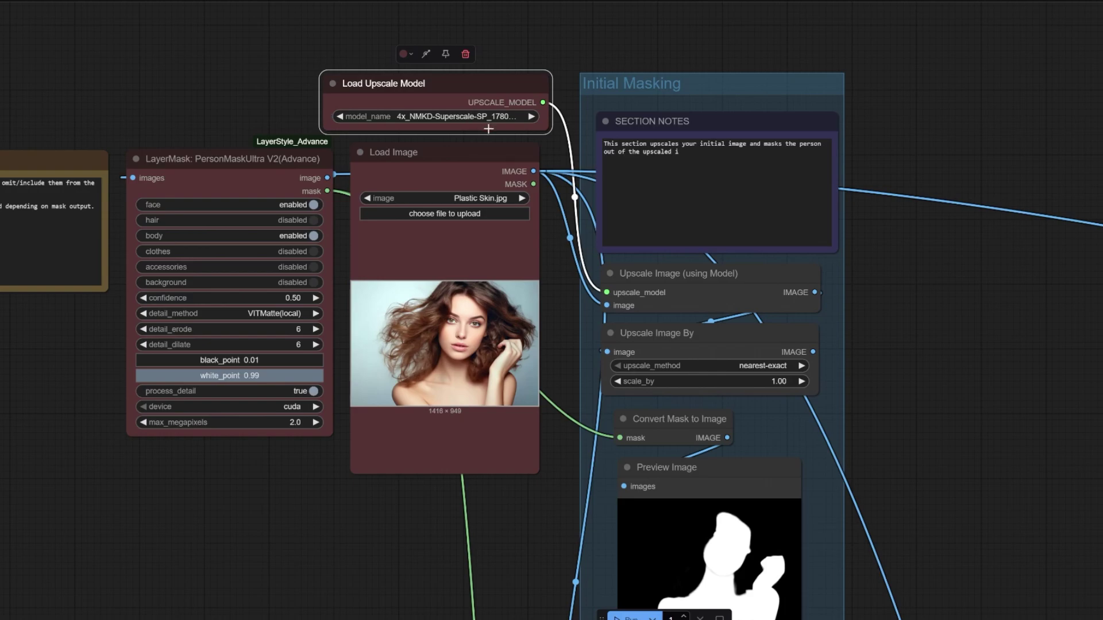
scroll(489, 129, down, 1)
scroll(488, 128, left, 3)
click(501, 148)
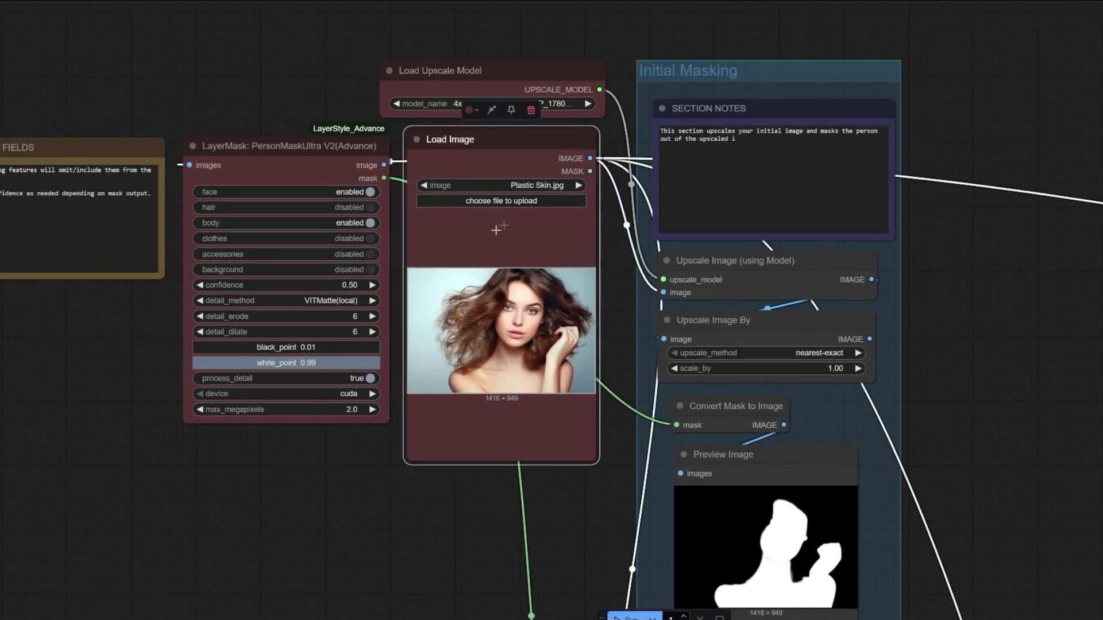
Move the view down to the KSampler generation section
scroll(452, 263, up, 1)
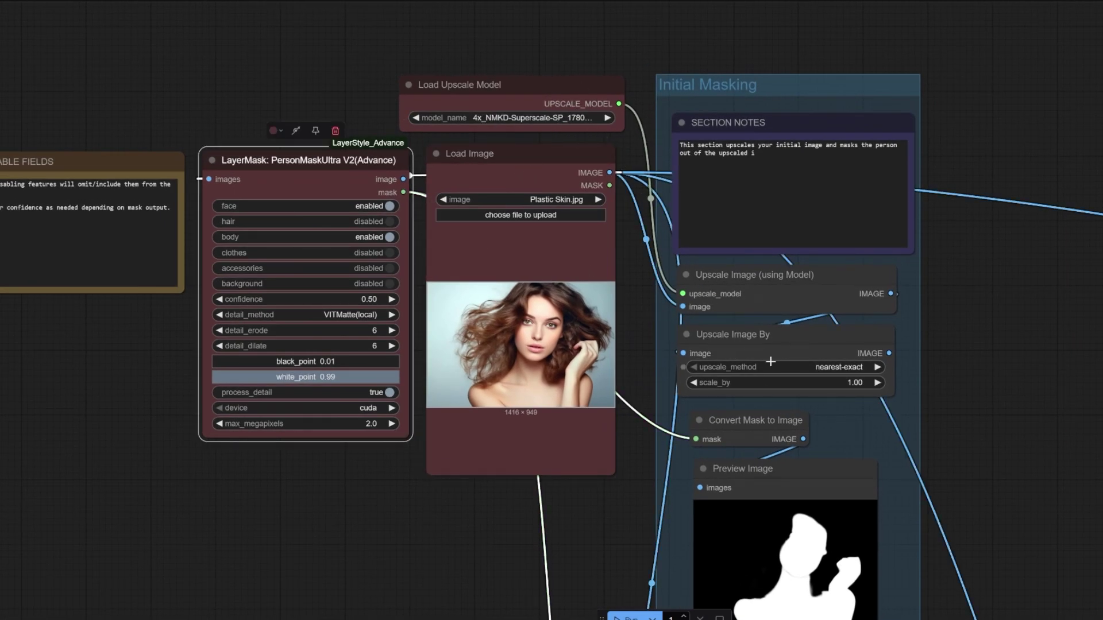
scroll(267, 188, up, 2)
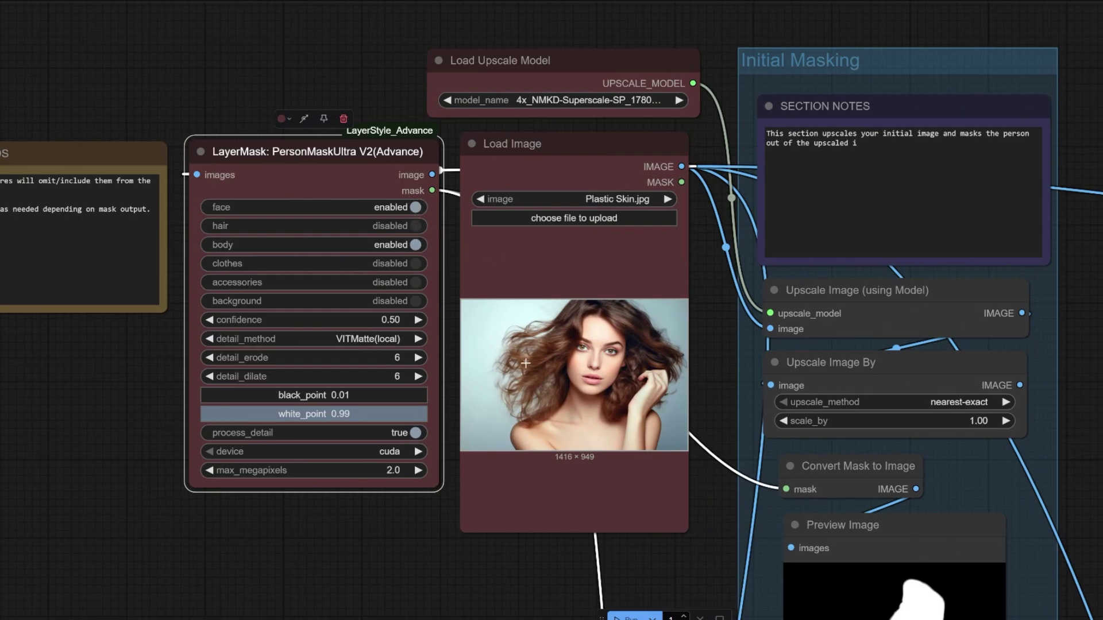
scroll(524, 363, down, 1)
scroll(545, 402, down, 3)
scroll(518, 333, down, 3)
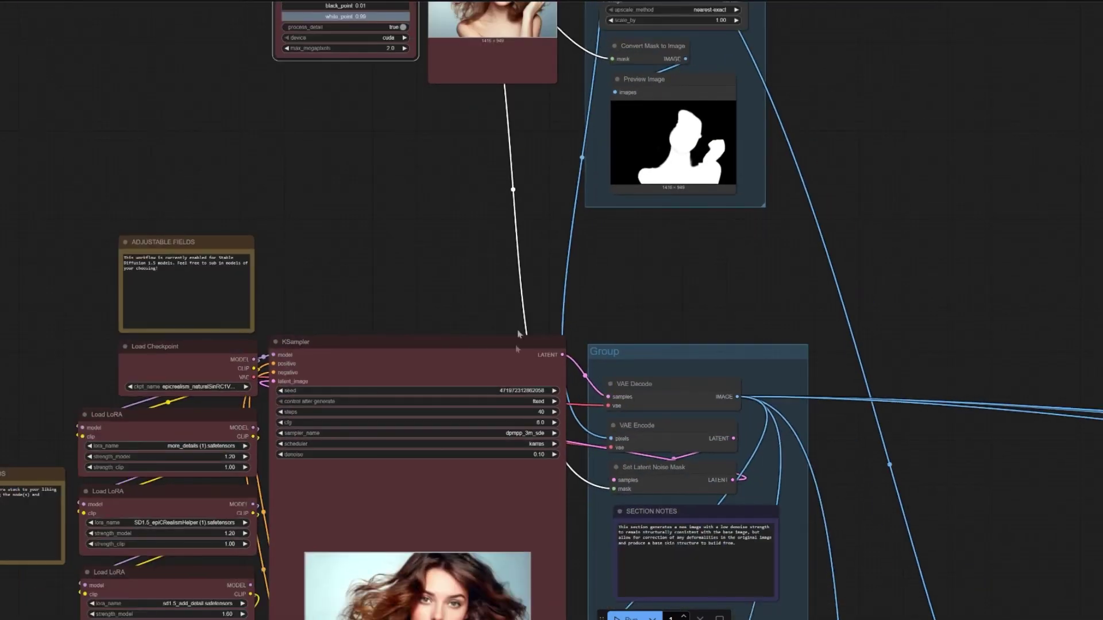
drag(517, 333, 555, 132)
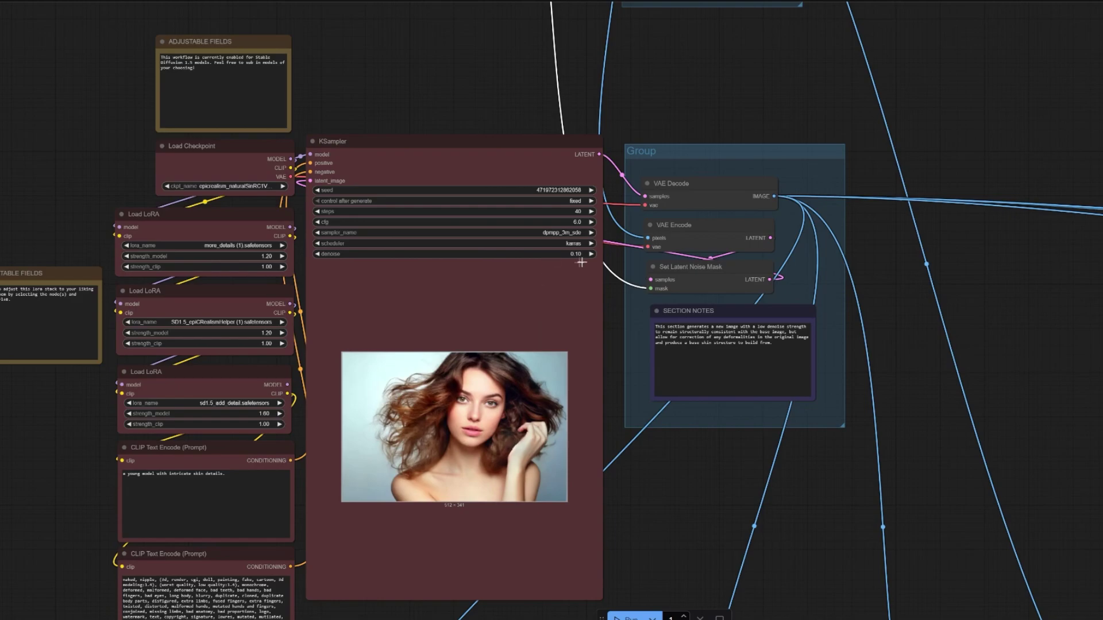
mouse_move(451, 247)
mouse_down()
mouse_move(502, 360)
mouse_move(526, 276)
mouse_up()
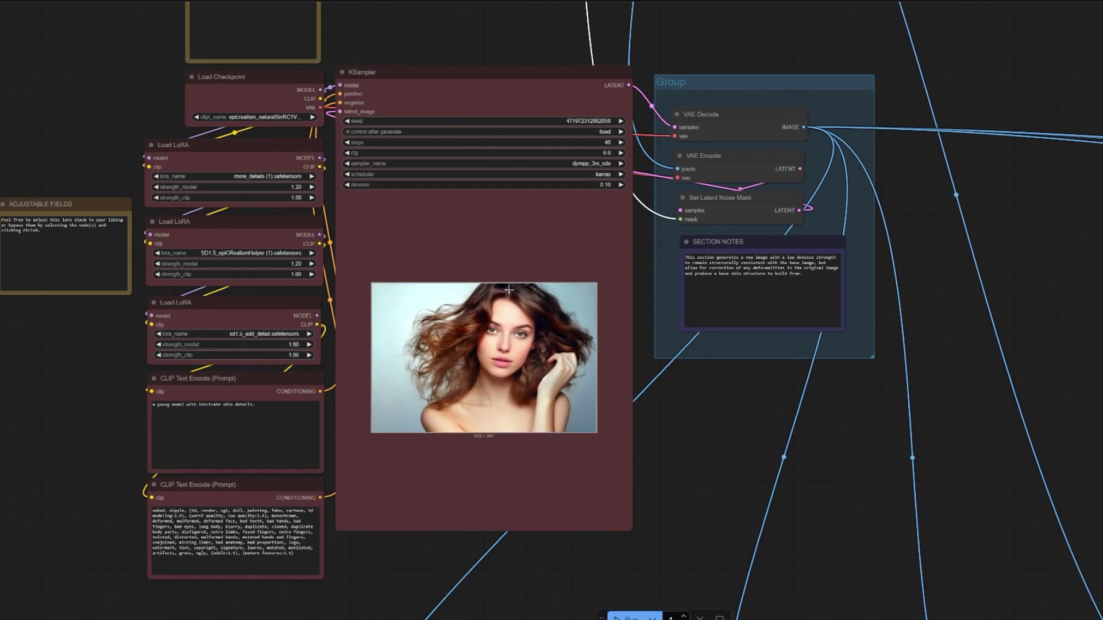
drag(509, 290, 570, 358)
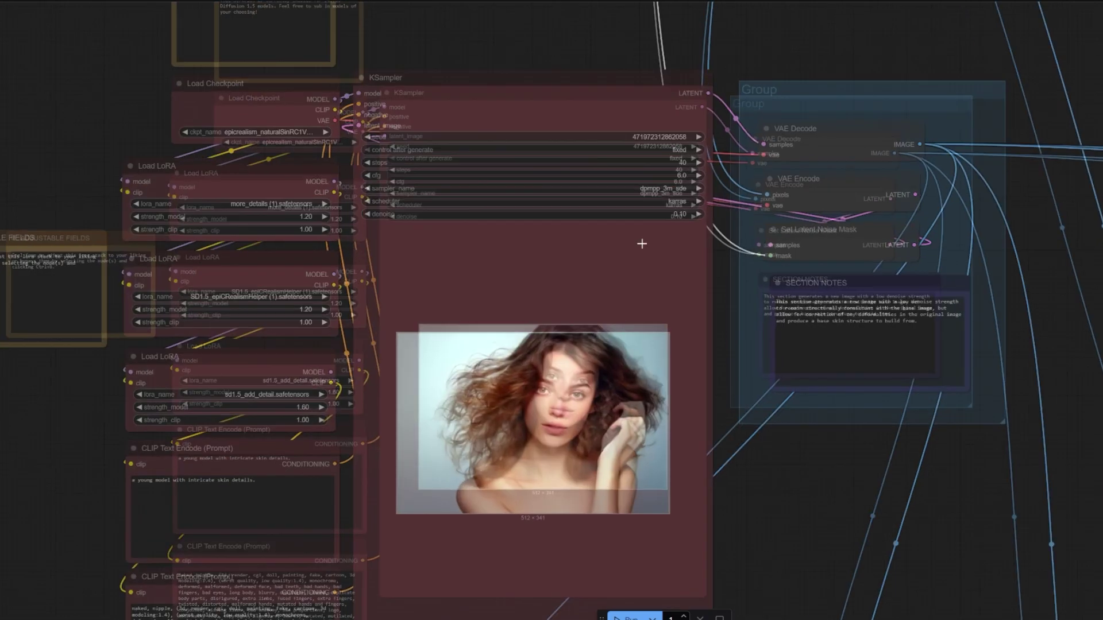
scroll(640, 241, up, 2)
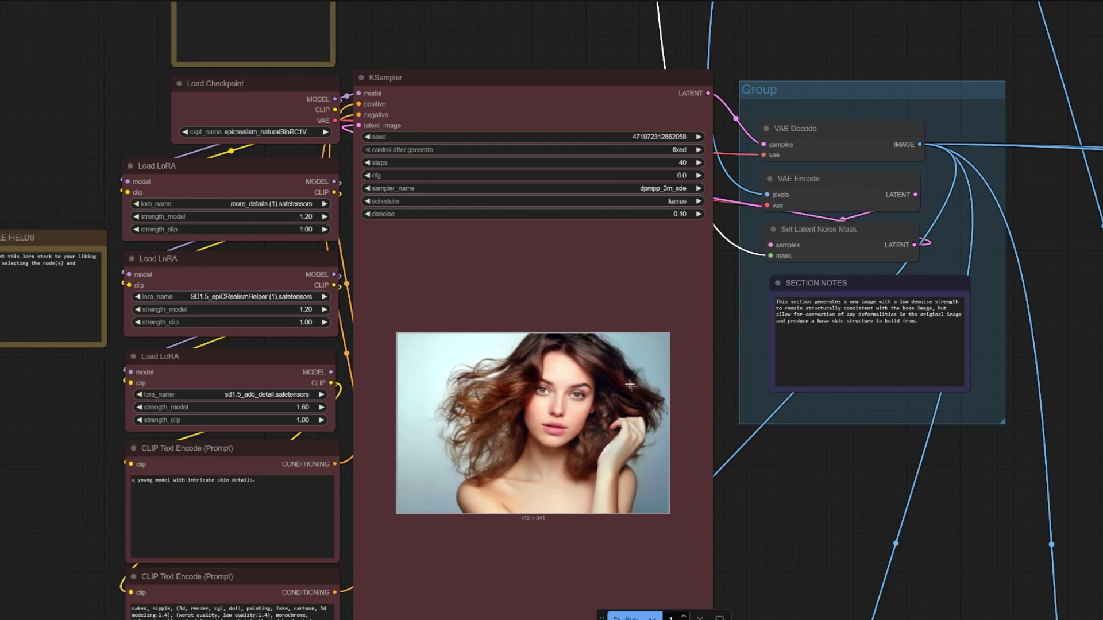
scroll(426, 246, down, 1)
scroll(457, 221, down, 1)
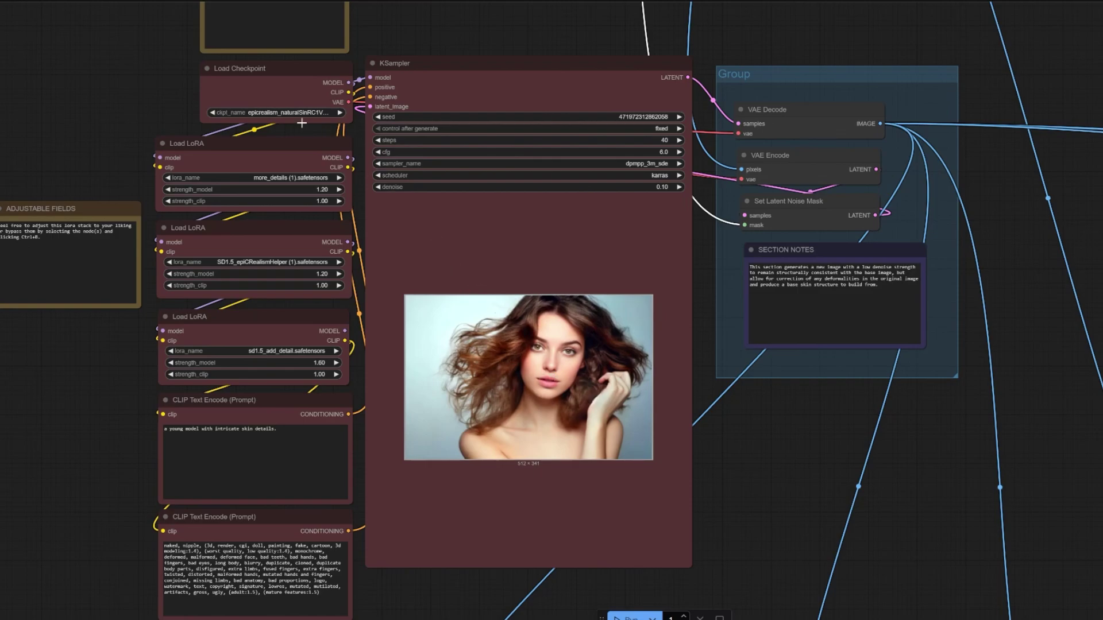
click(302, 144)
click(277, 241)
click(277, 336)
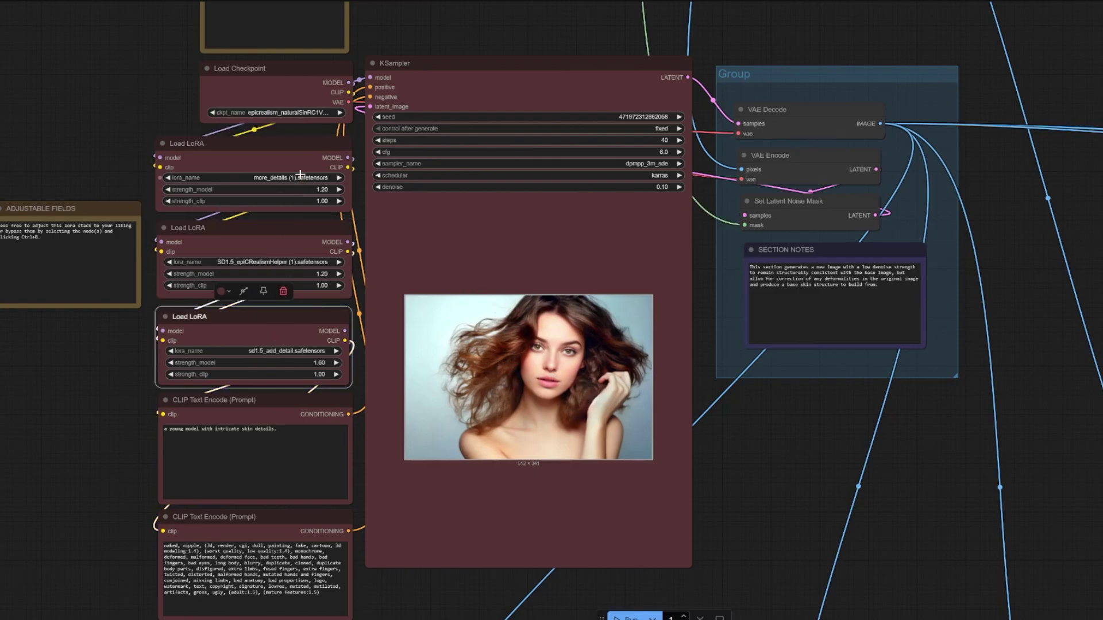
click(132, 366)
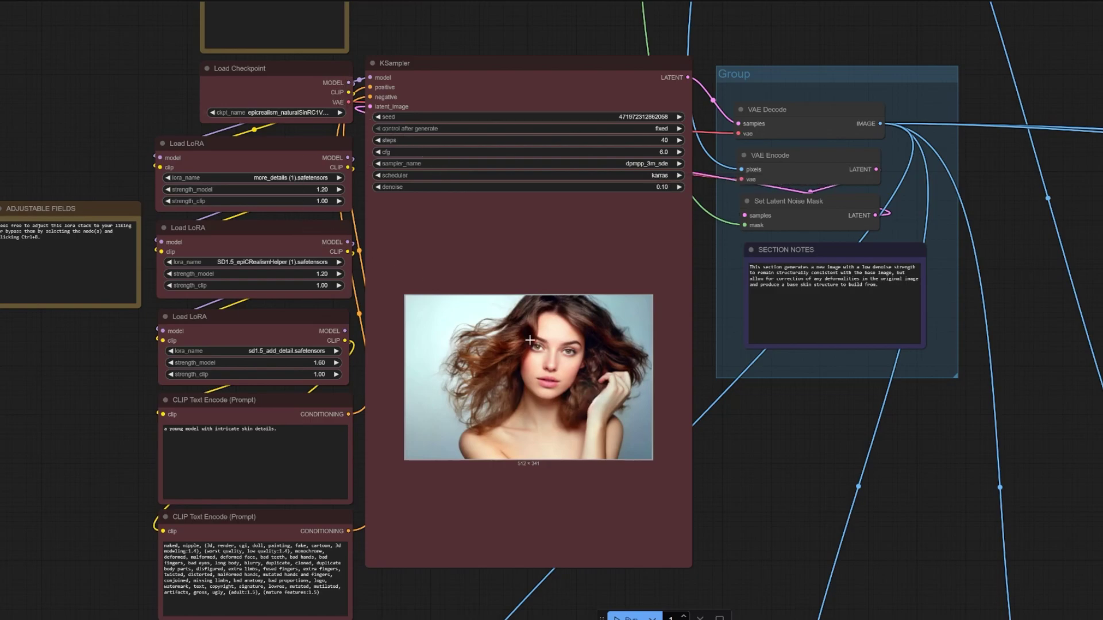
click(621, 229)
scroll(623, 229, up, 2)
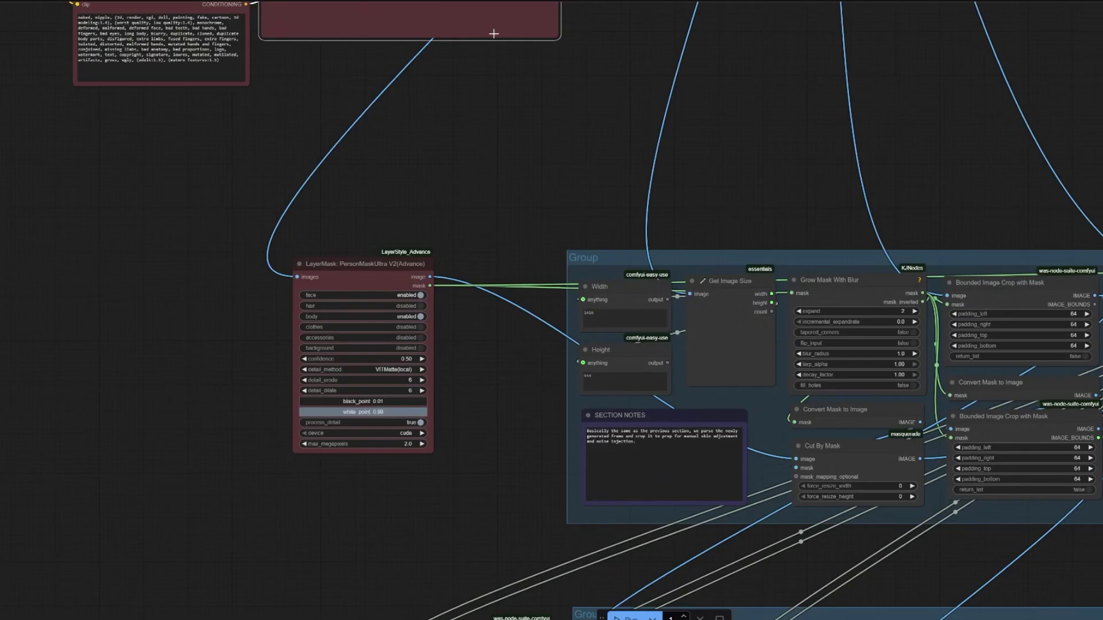
click(349, 245)
scroll(413, 288, up, 3)
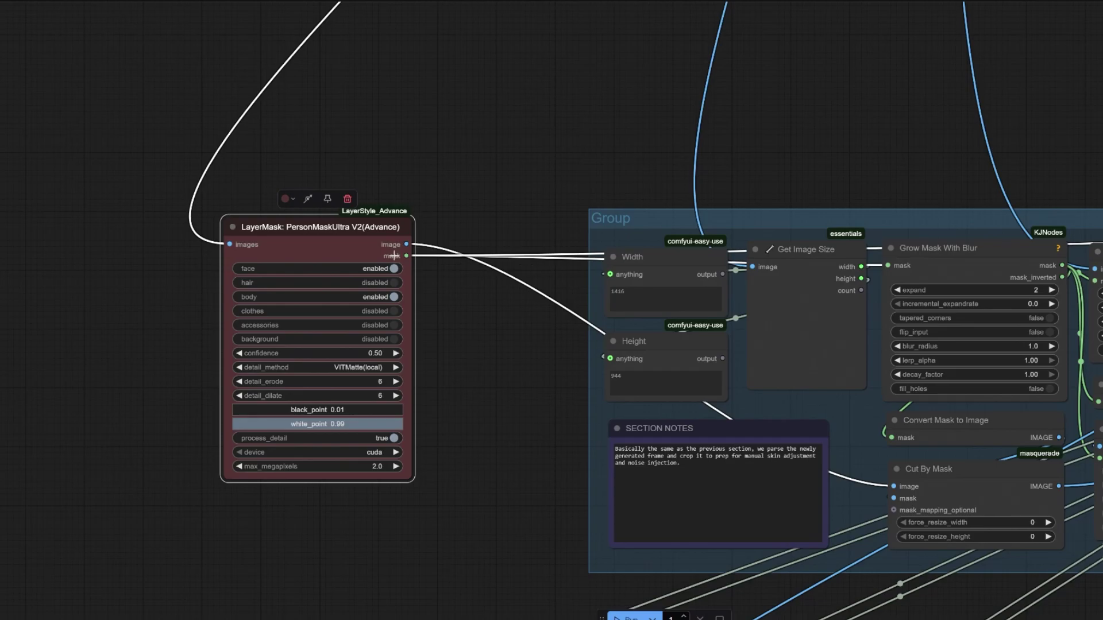
scroll(406, 248, down, 5)
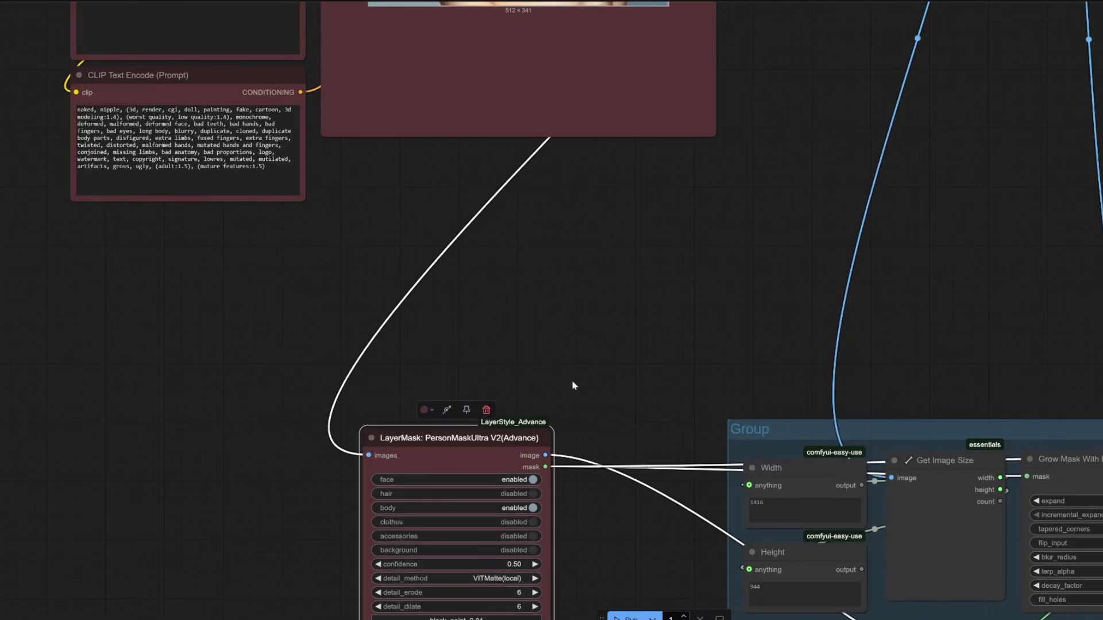
scroll(573, 384, down, 3)
scroll(455, 167, up, 4)
mouse_move(456, 167)
mouse_down()
mouse_move(499, 139)
mouse_move(492, 313)
mouse_up()
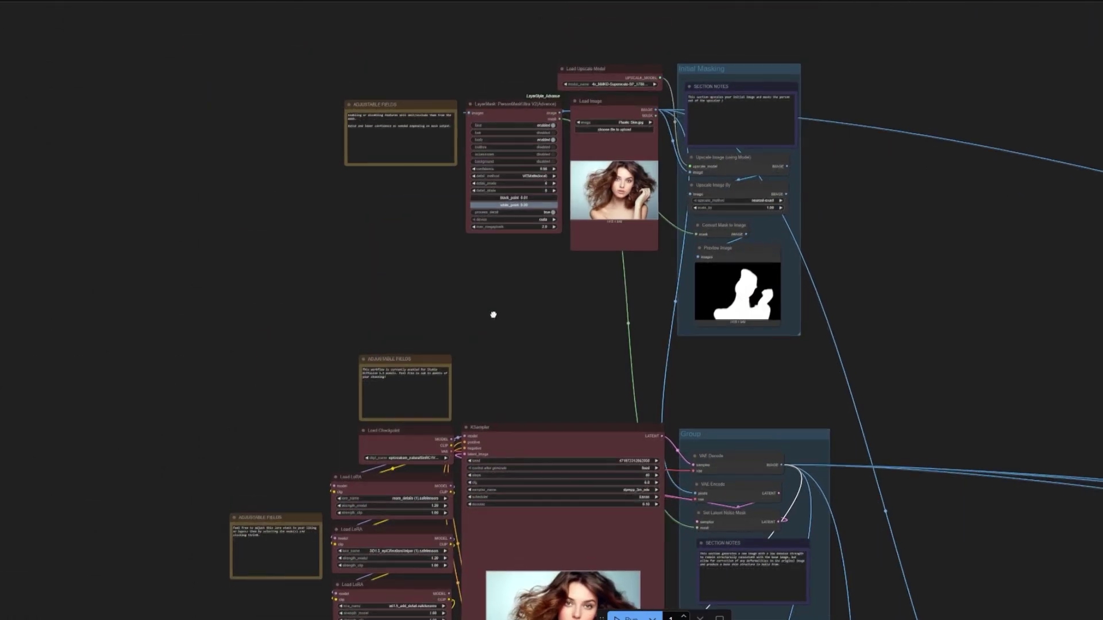
click(498, 102)
scroll(545, 175, up, 2)
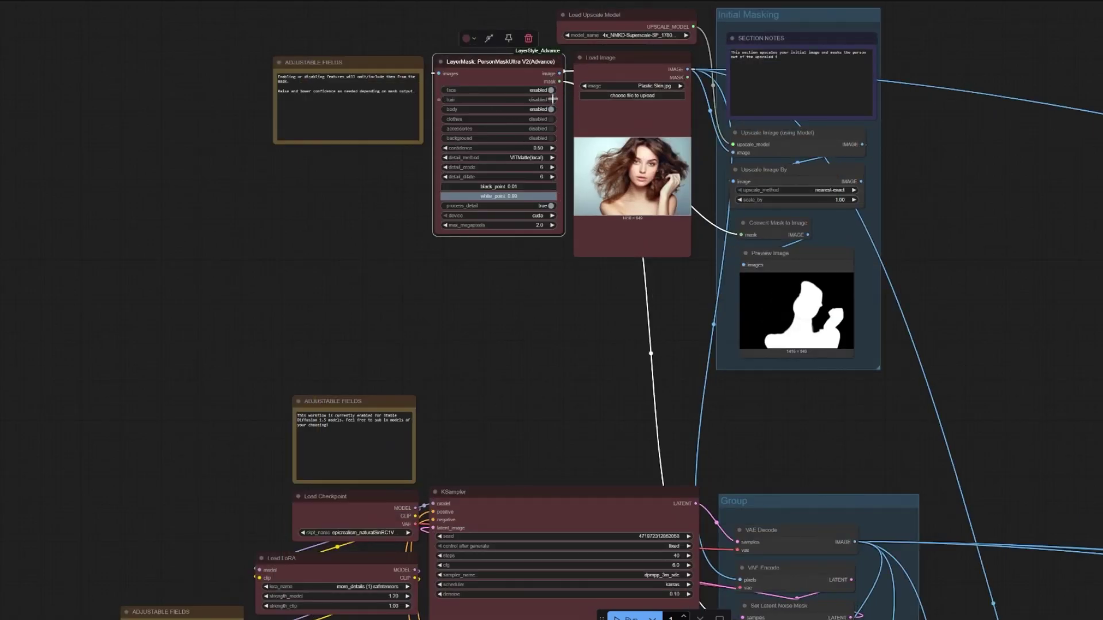
scroll(580, 364, down, 5)
scroll(525, 215, down, 3)
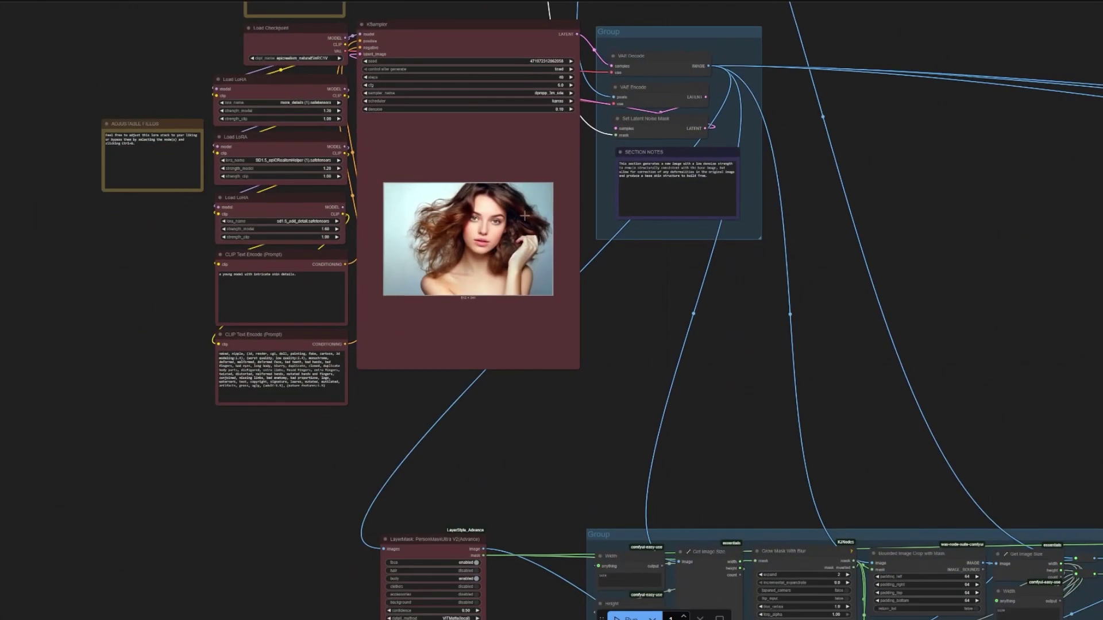
scroll(505, 287, down, 5)
scroll(460, 374, up, 3)
scroll(516, 436, up, 6)
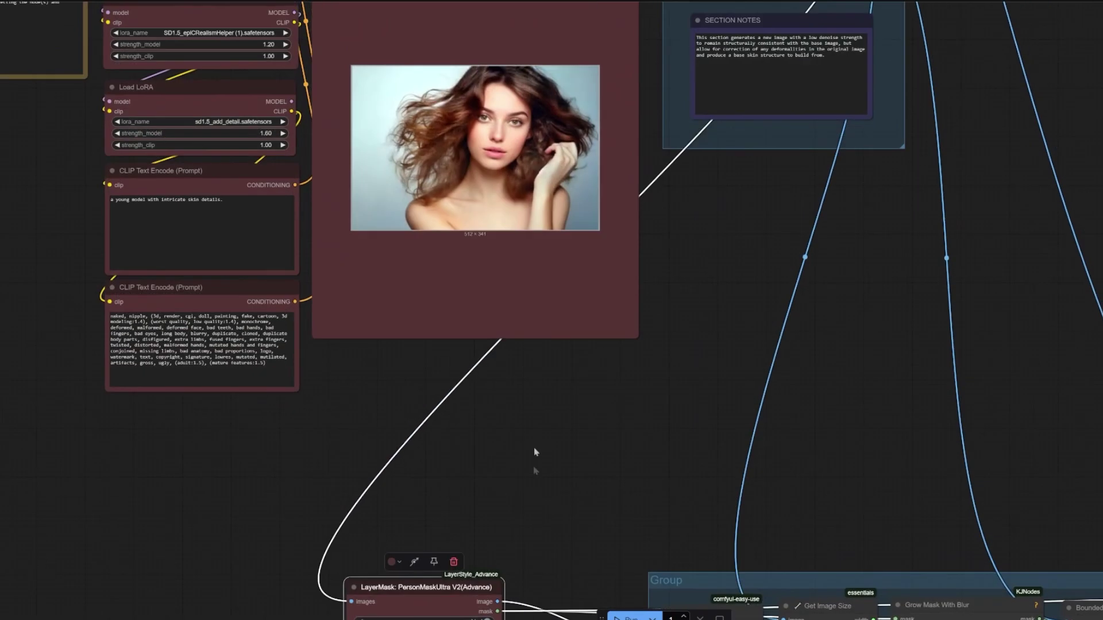
scroll(531, 396, down, 1)
scroll(574, 437, down, 3)
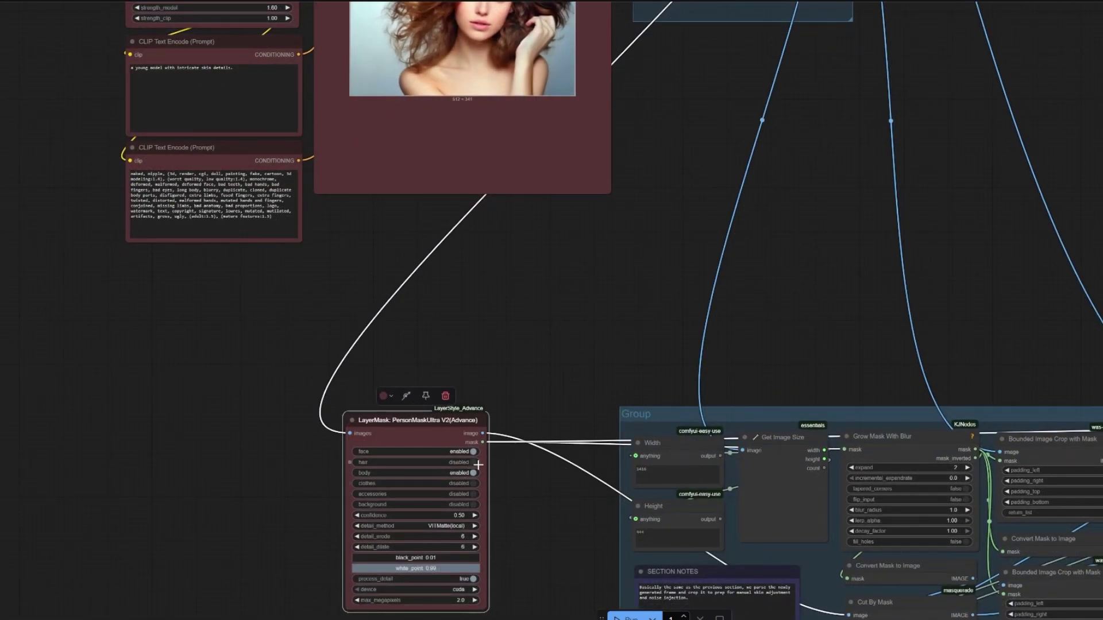
scroll(506, 437, up, 3)
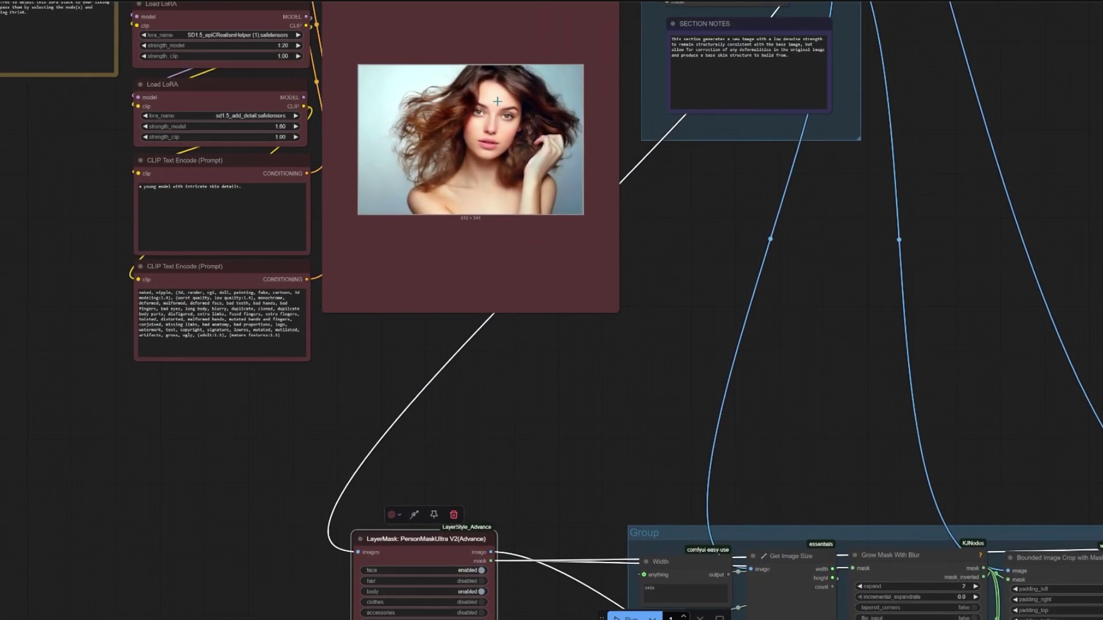
scroll(464, 156, up, 5)
scroll(533, 350, down, 2)
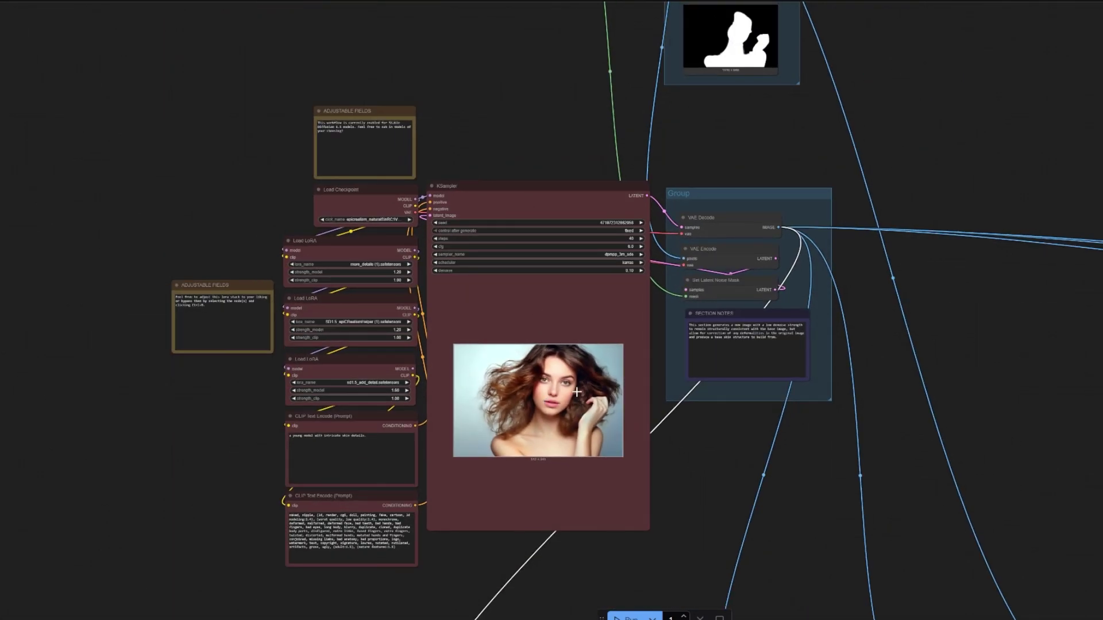
scroll(661, 255, up, 5)
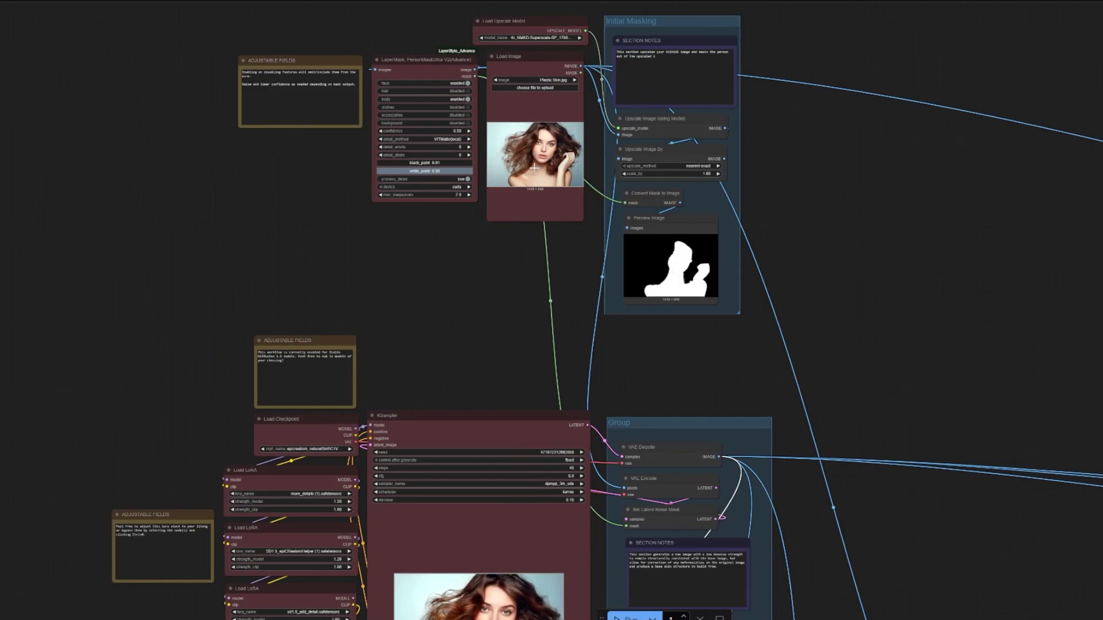
scroll(534, 173, down, 5)
scroll(526, 206, down, 5)
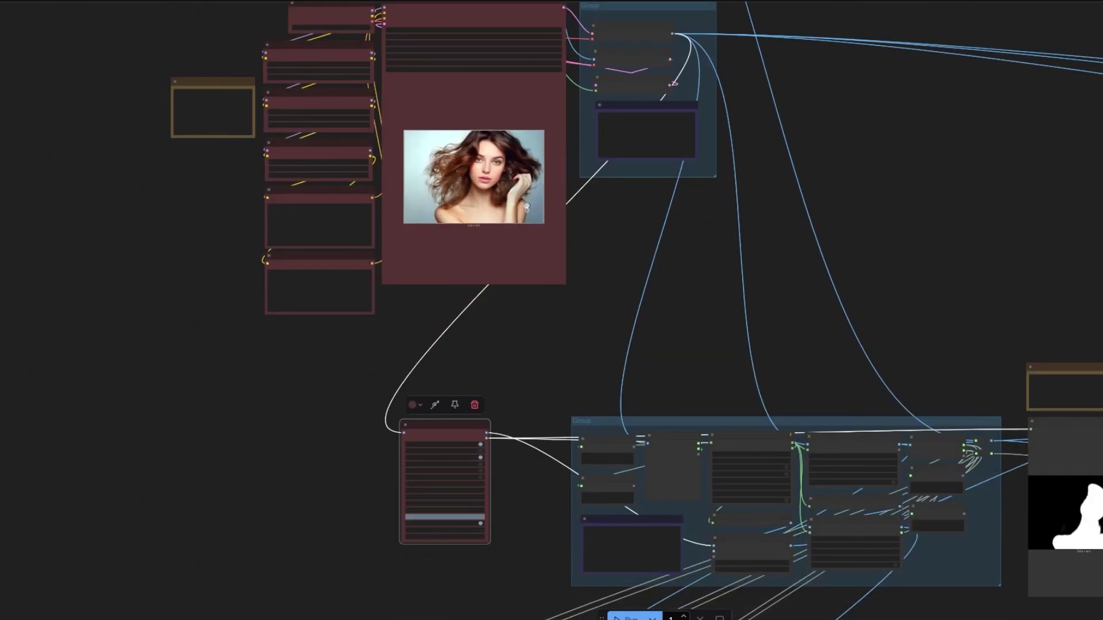
scroll(526, 205, down, 1)
scroll(508, 374, up, 10)
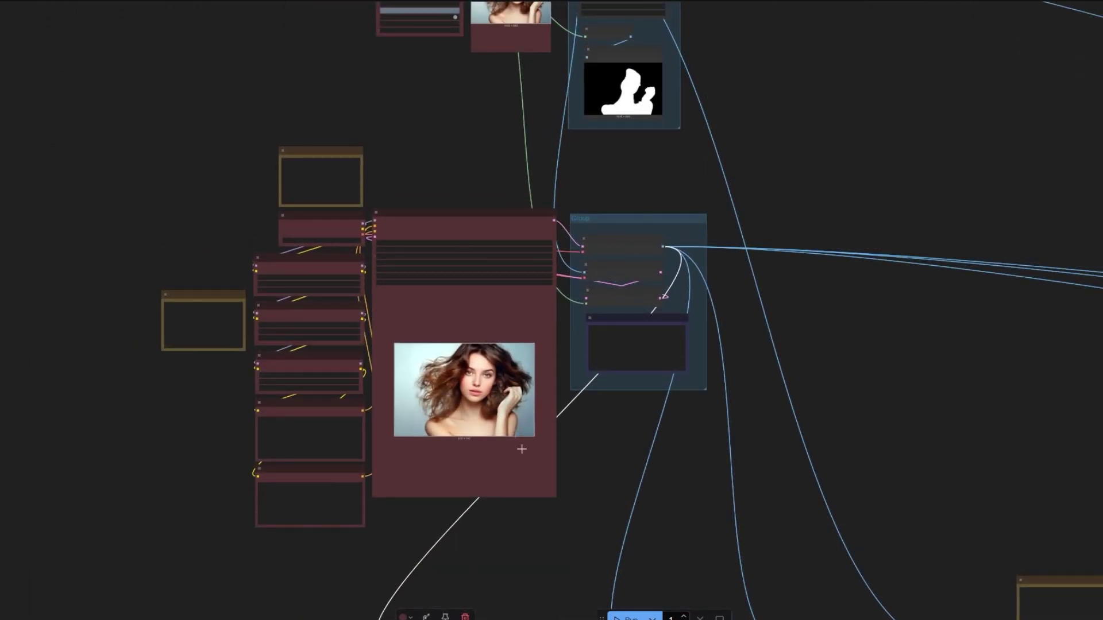
scroll(522, 449, down, 10)
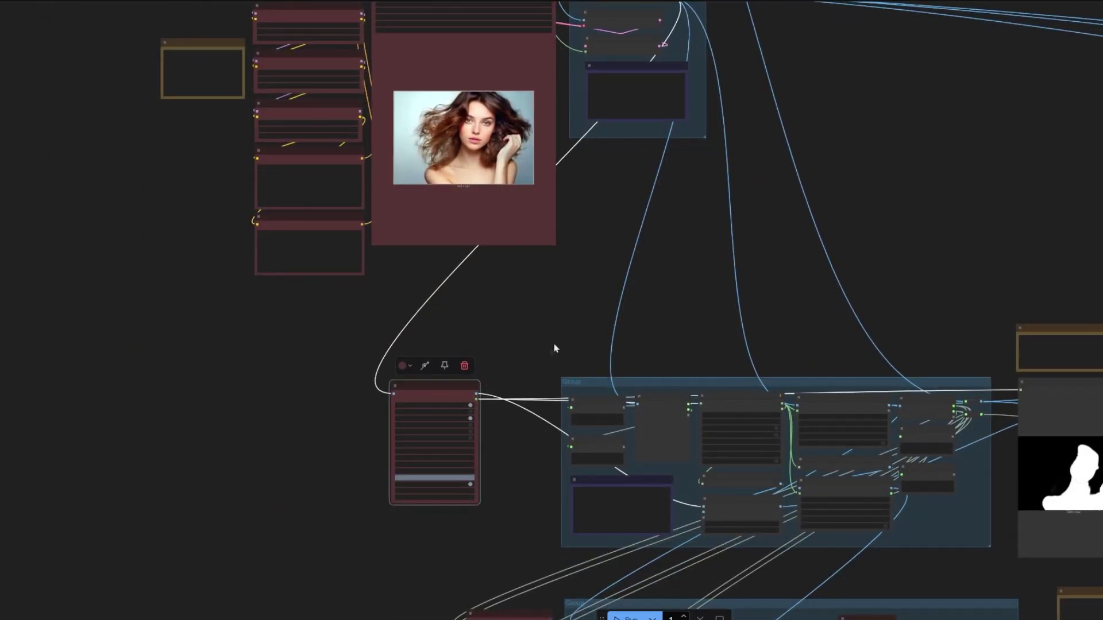
scroll(555, 348, up, 2)
scroll(502, 195, up, 2)
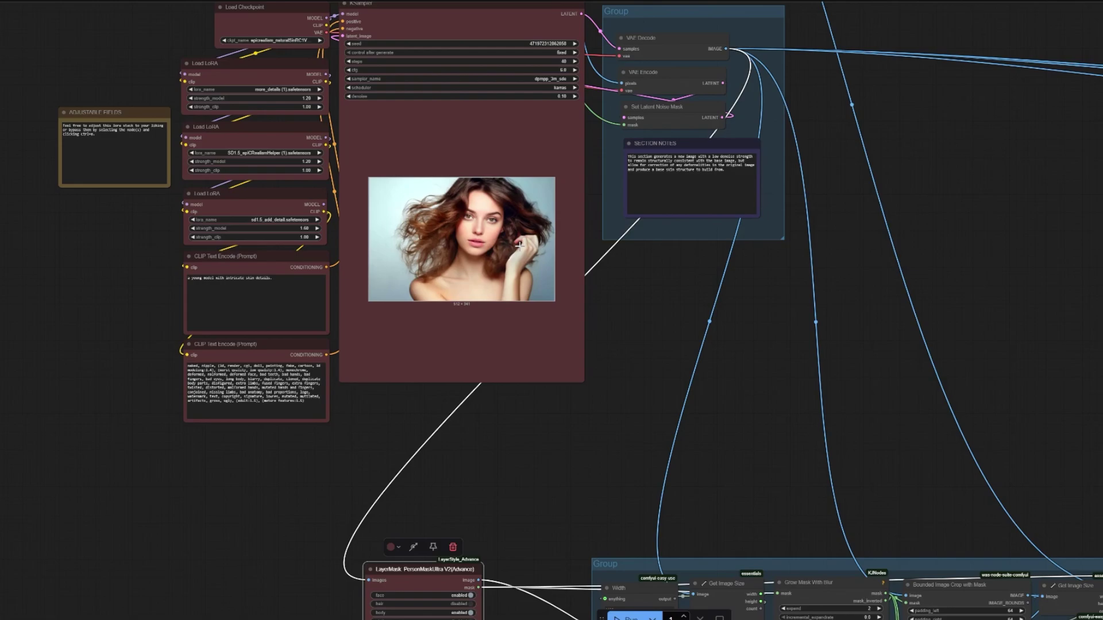
scroll(591, 296, down, 5)
scroll(227, 202, up, 2)
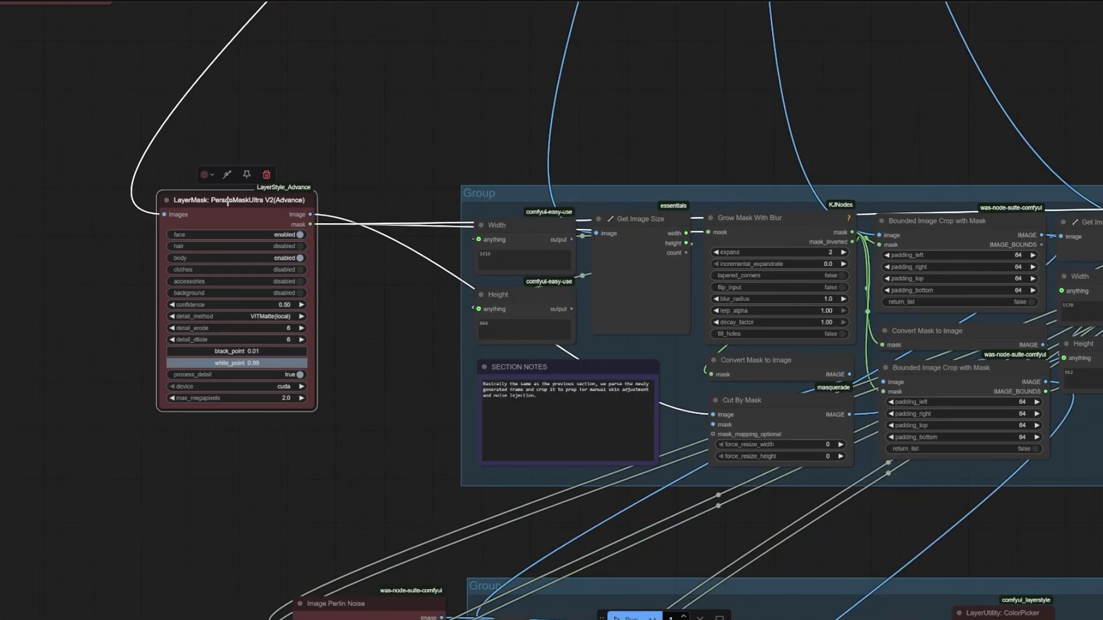
drag(711, 153, 149, 154)
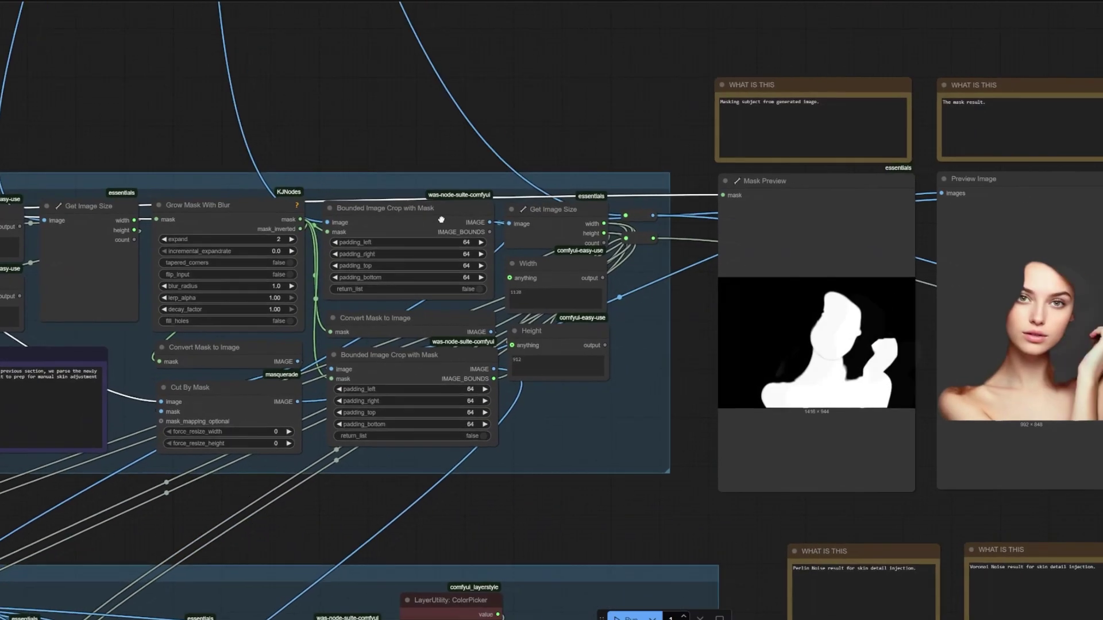
scroll(402, 287, down, 5)
scroll(293, 333, up, 4)
click(293, 333)
scroll(292, 339, up, 4)
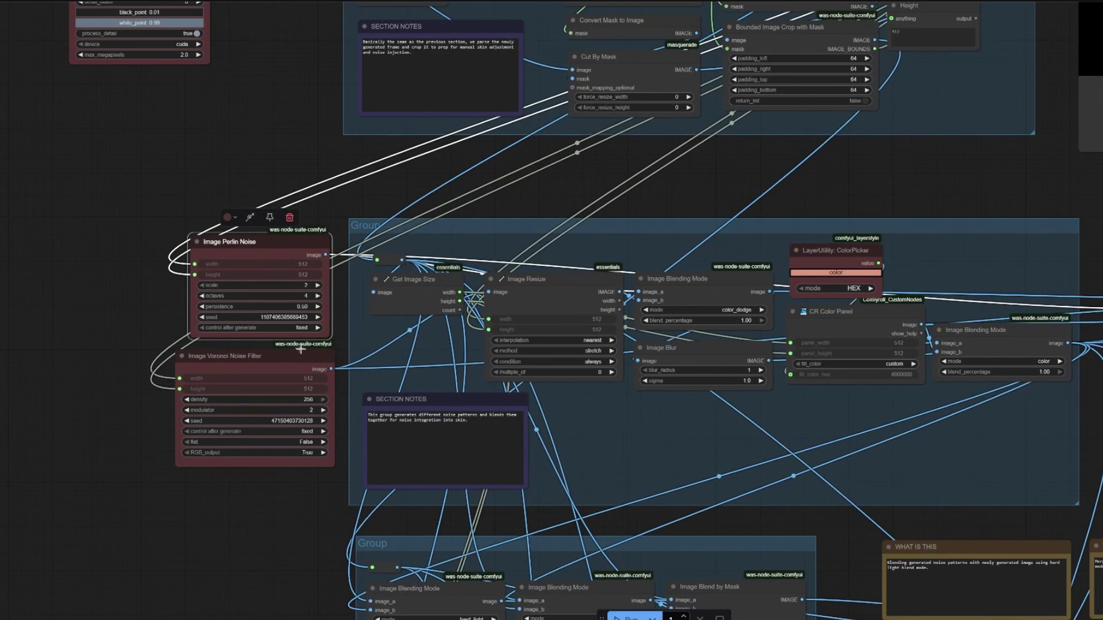
click(281, 361)
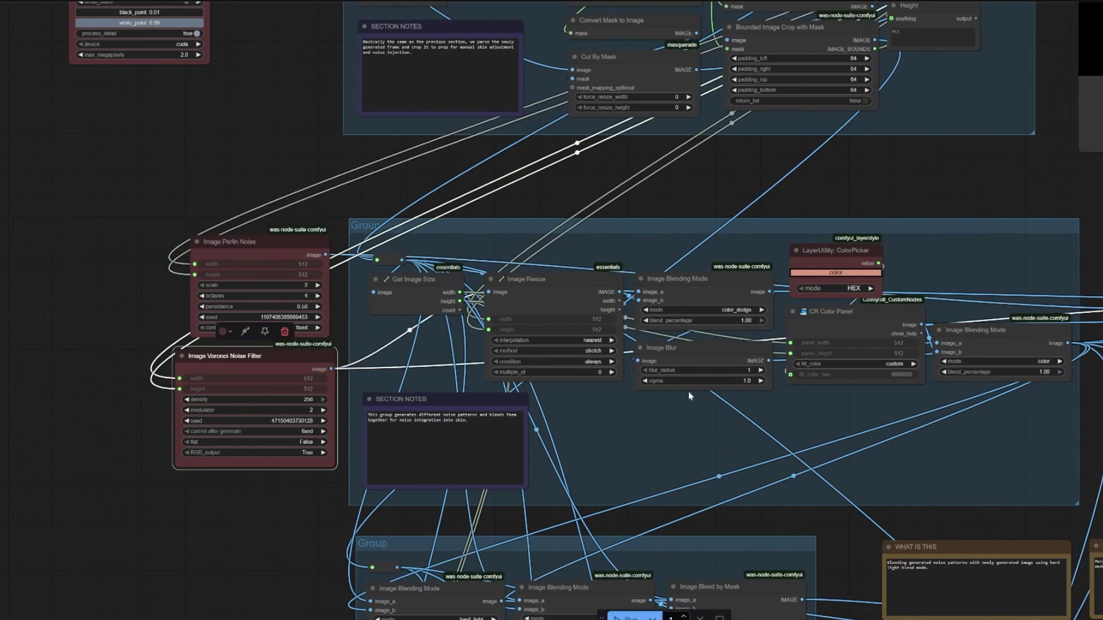
drag(689, 392, 143, 374)
mouse_move(1000, 377)
mouse_down()
mouse_move(610, 358)
mouse_move(998, 376)
mouse_up()
drag(218, 241, 517, 238)
click(504, 228)
scroll(527, 275, up, 1)
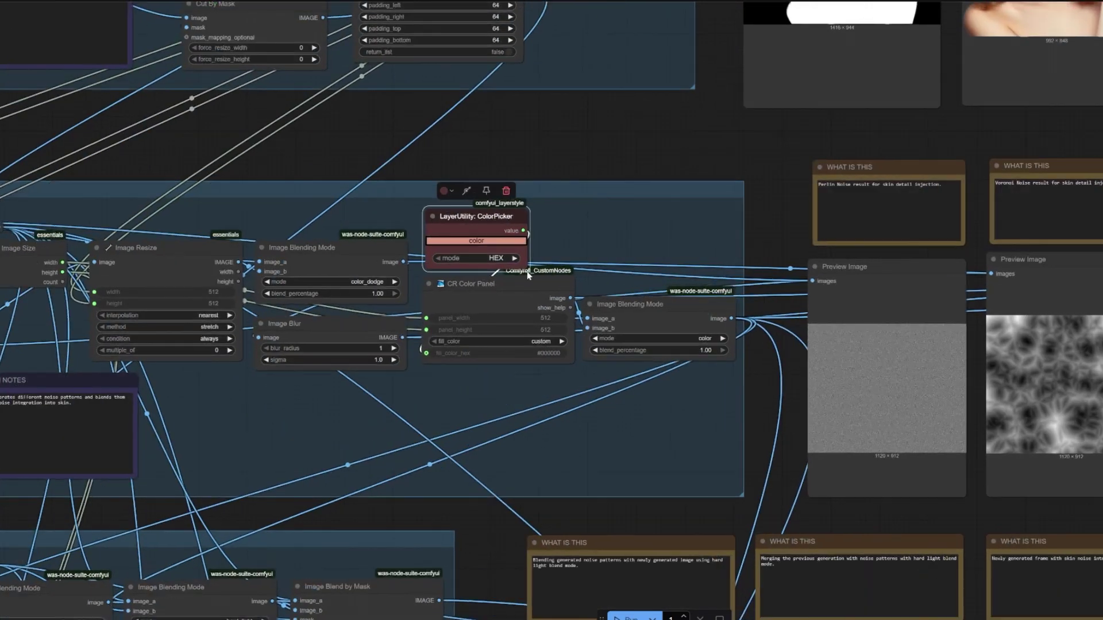
scroll(528, 276, up, 2)
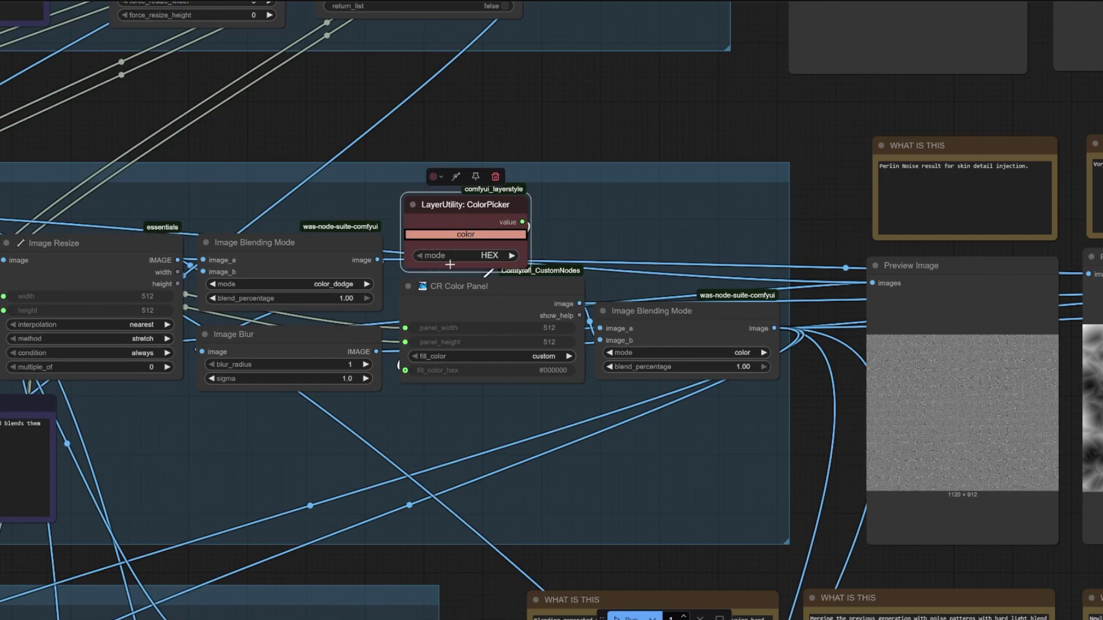
scroll(358, 297, left, 2)
drag(330, 280, 727, 279)
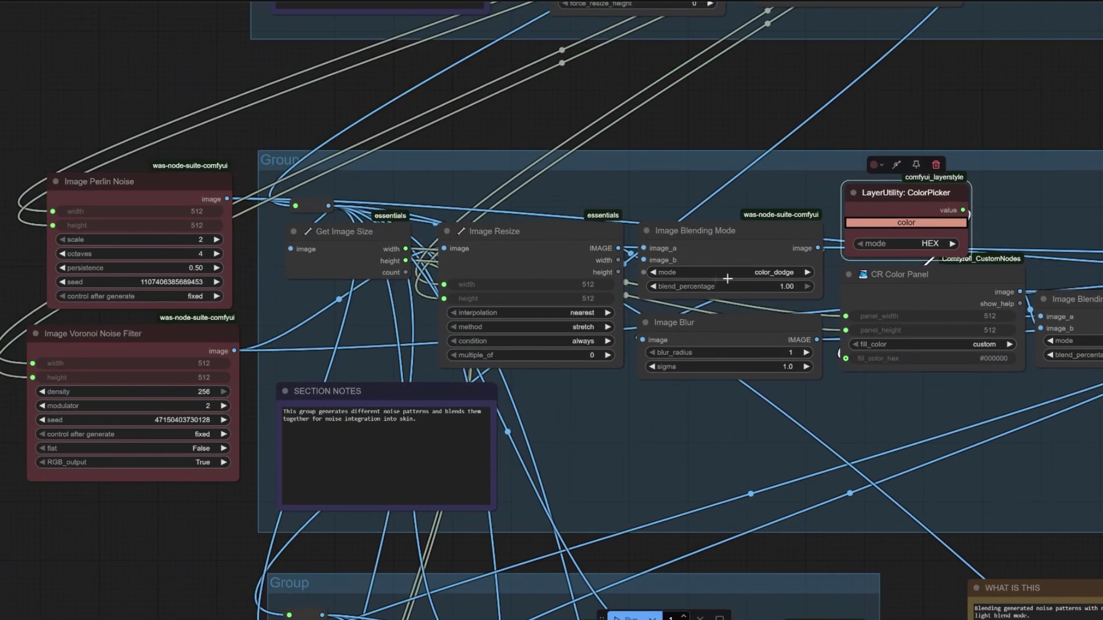
click(191, 192)
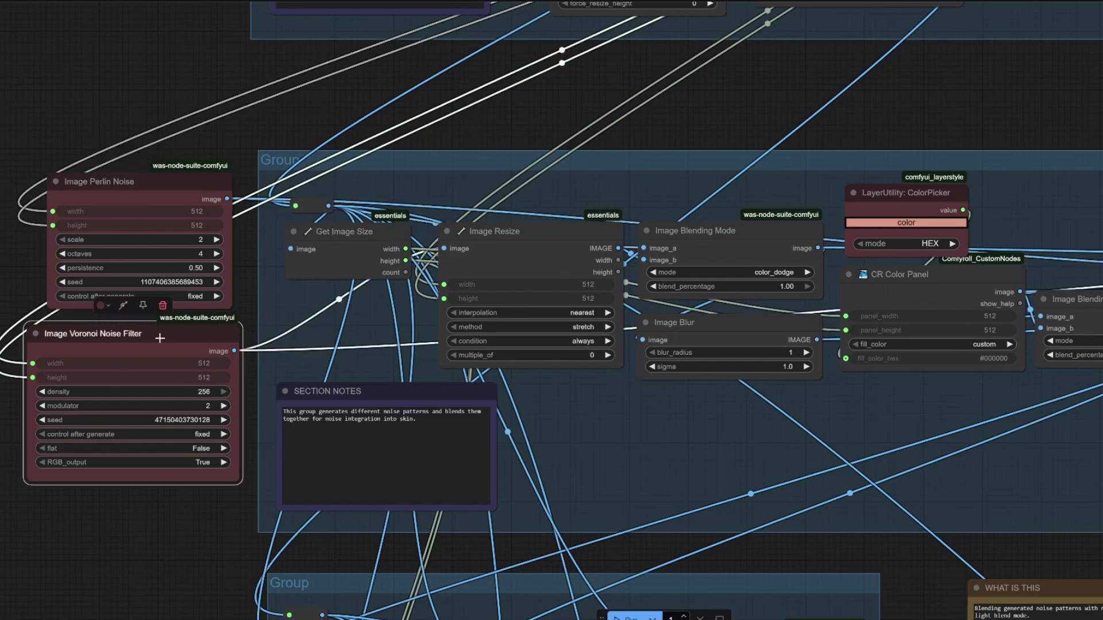
click(160, 339)
scroll(224, 254, down, 2)
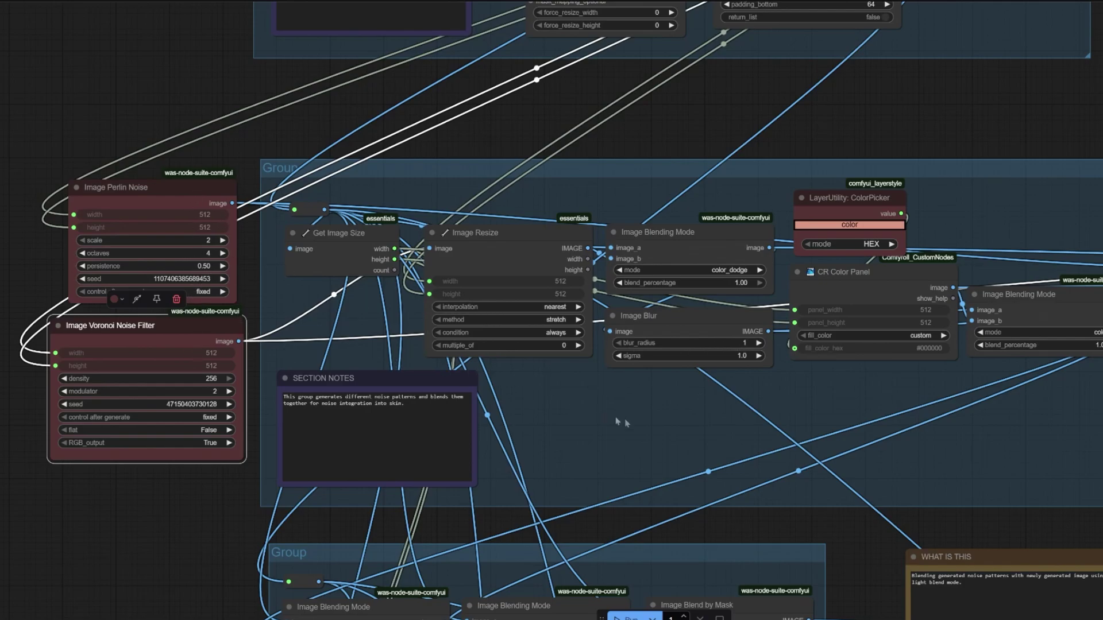
scroll(618, 422, down, 5)
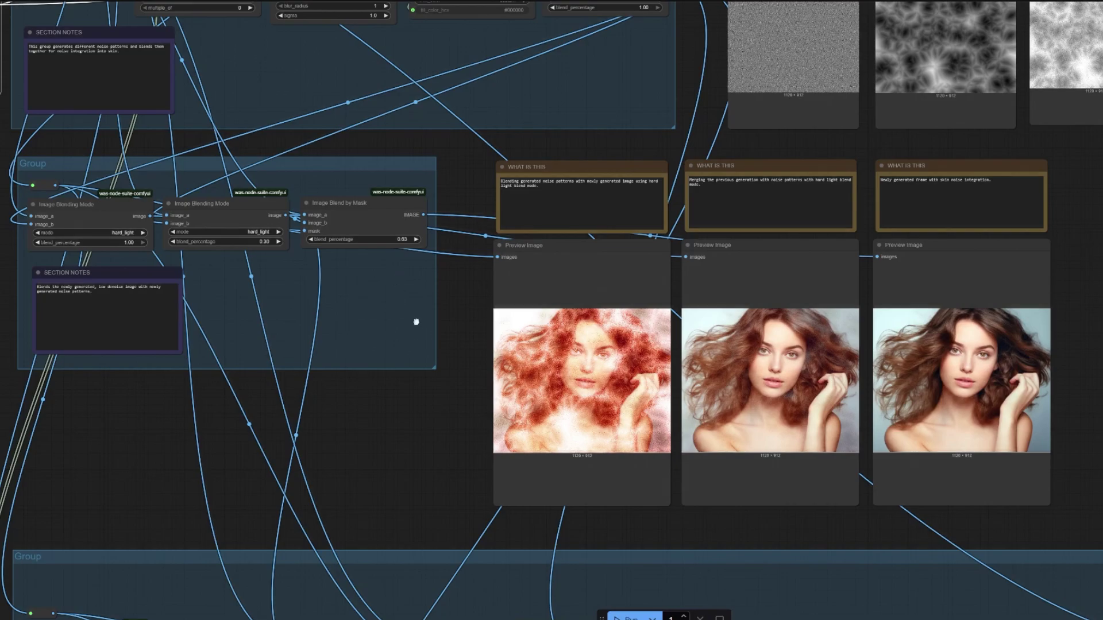
drag(415, 319, 421, 327)
click(384, 236)
drag(460, 373, 365, 398)
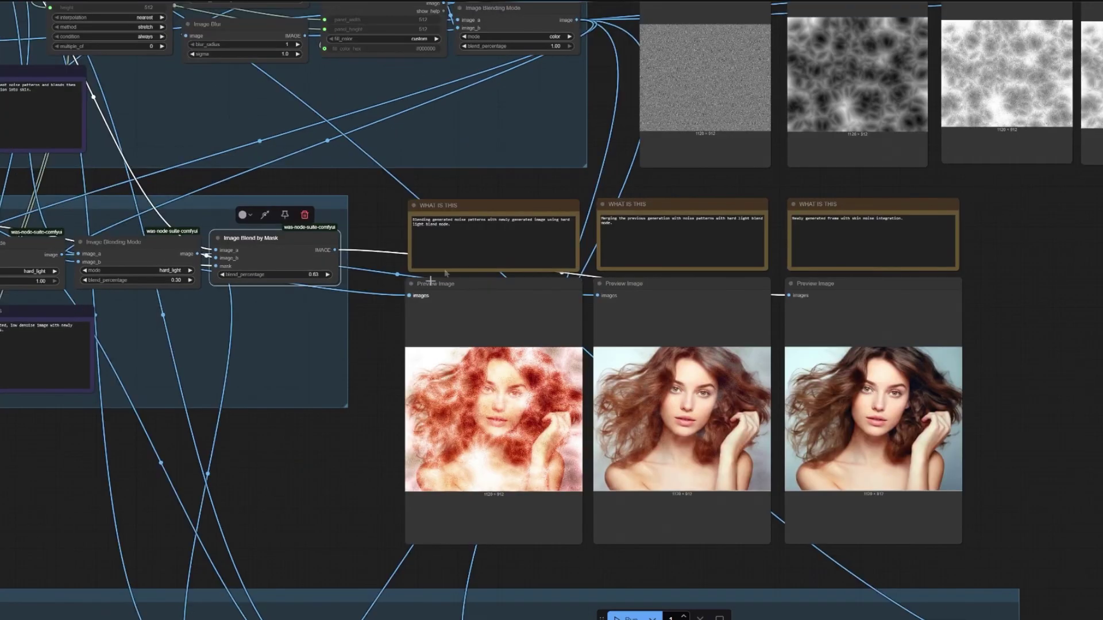
scroll(441, 256, up, 3)
click(454, 178)
click(763, 177)
click(1095, 184)
scroll(717, 464, down, 3)
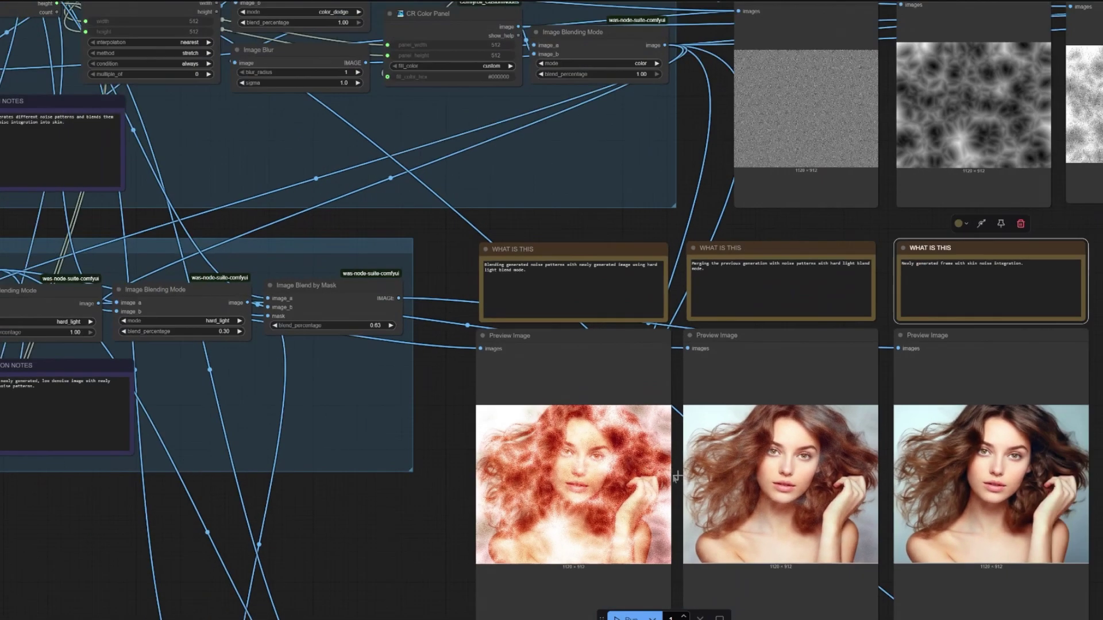
drag(718, 230, 584, 488)
scroll(938, 300, down, 2)
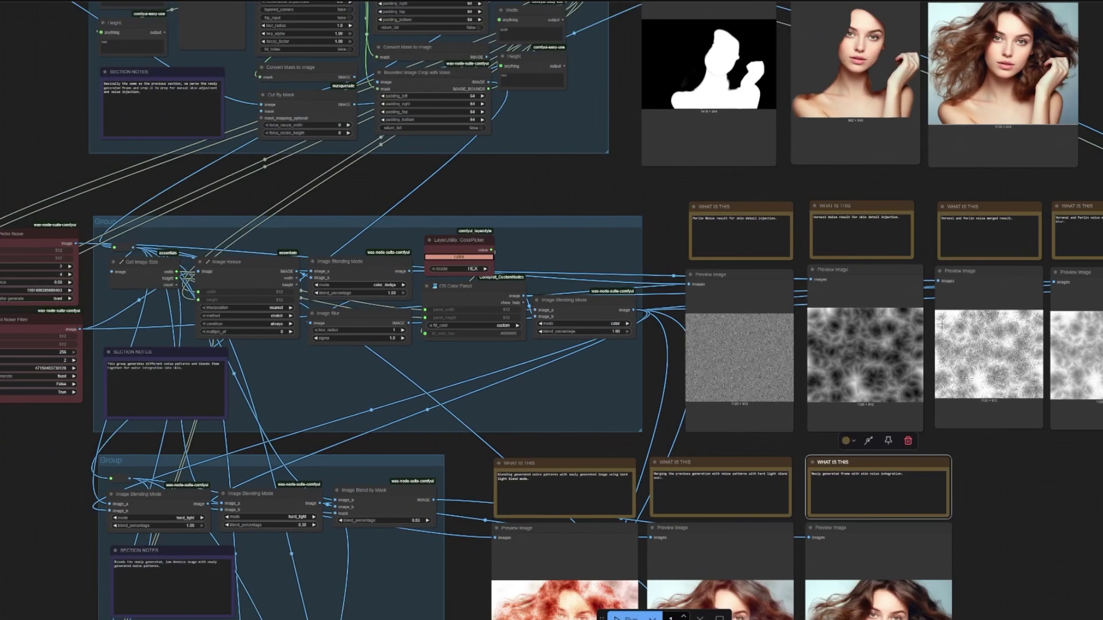
drag(937, 300, 743, 298)
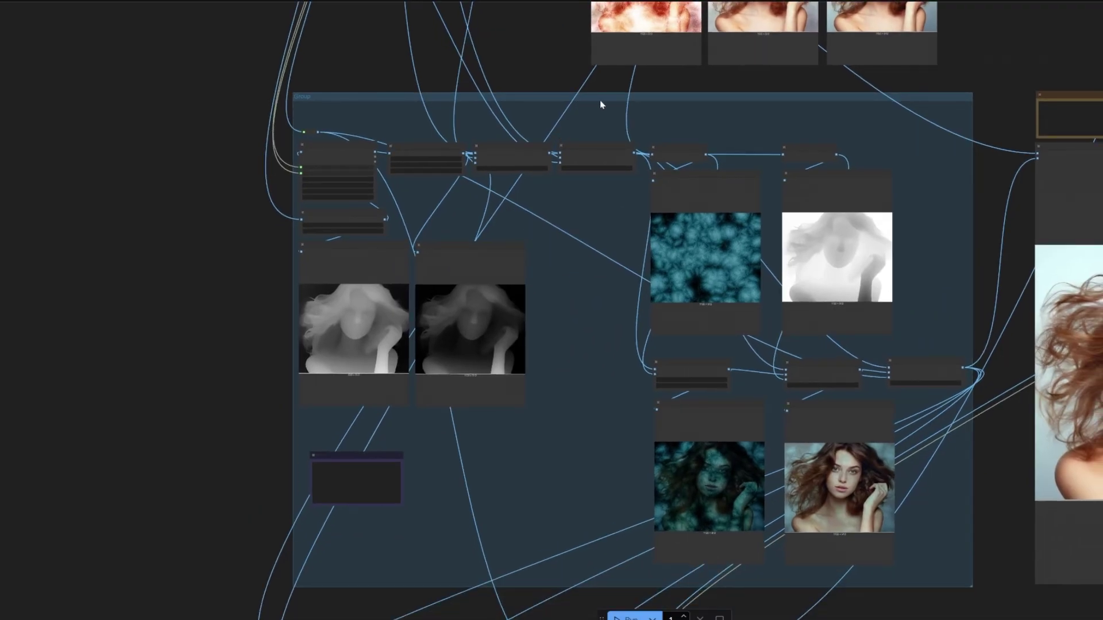
click(601, 104)
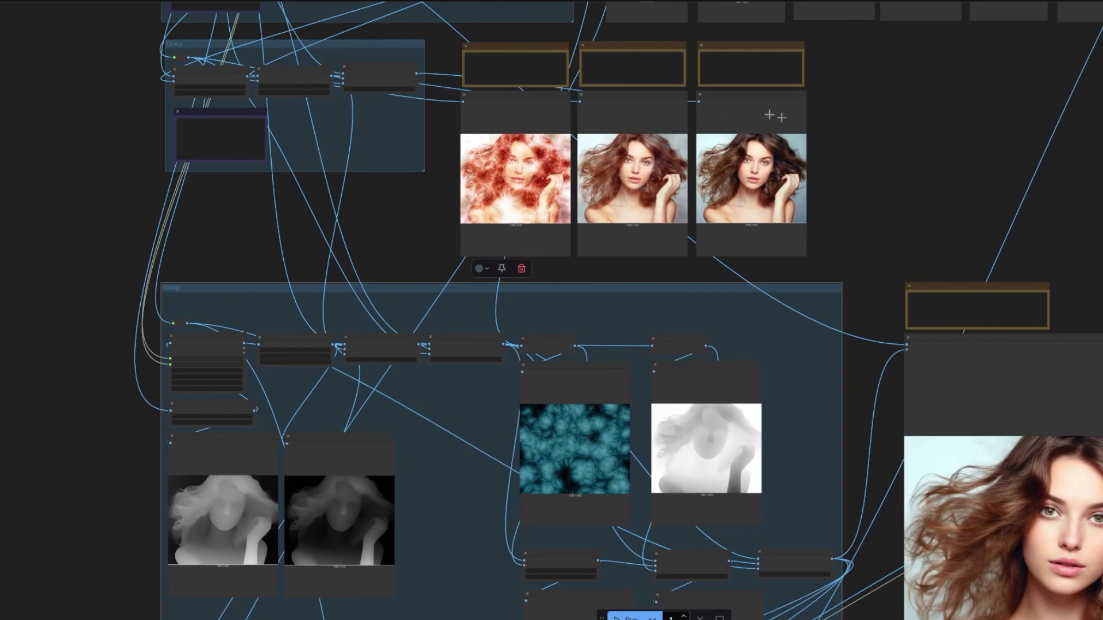
scroll(579, 153, up, 3)
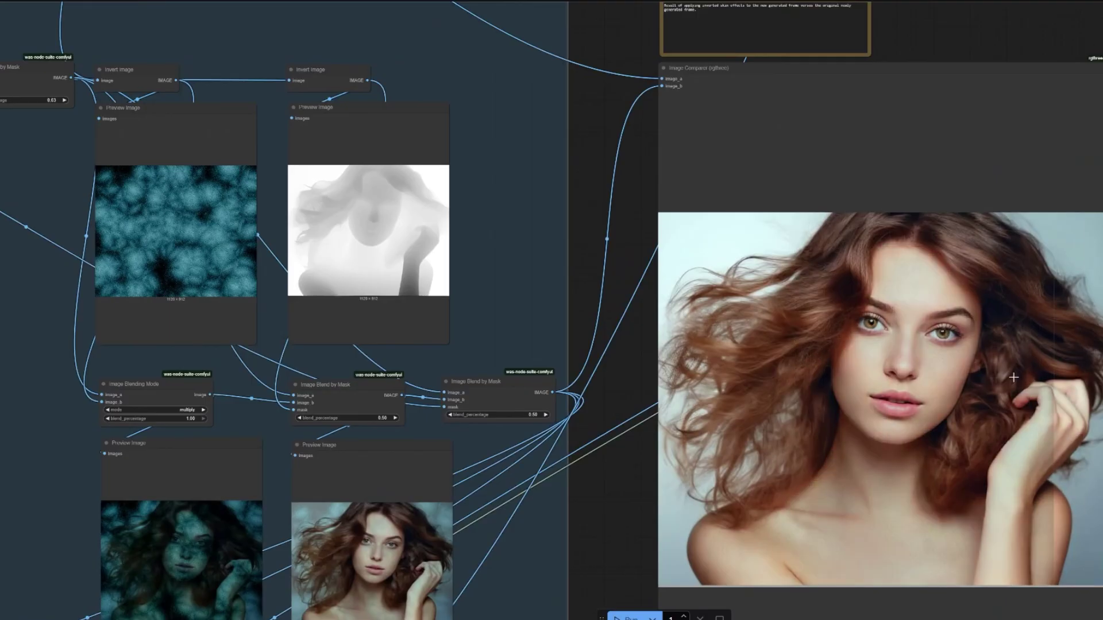
scroll(977, 384, up, 10)
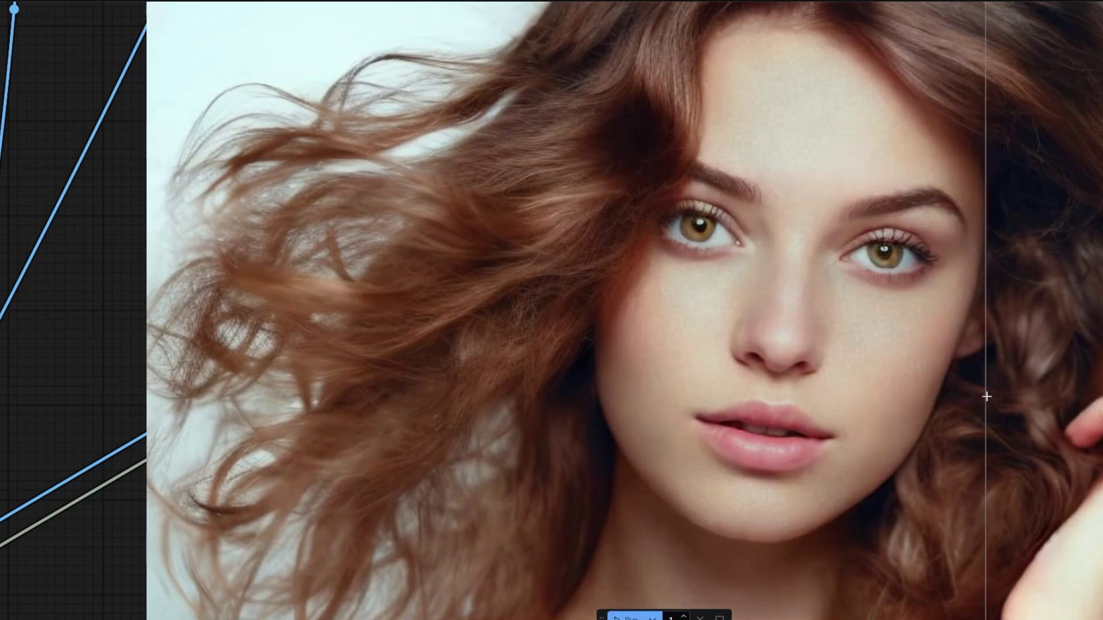
scroll(994, 395, down, 2)
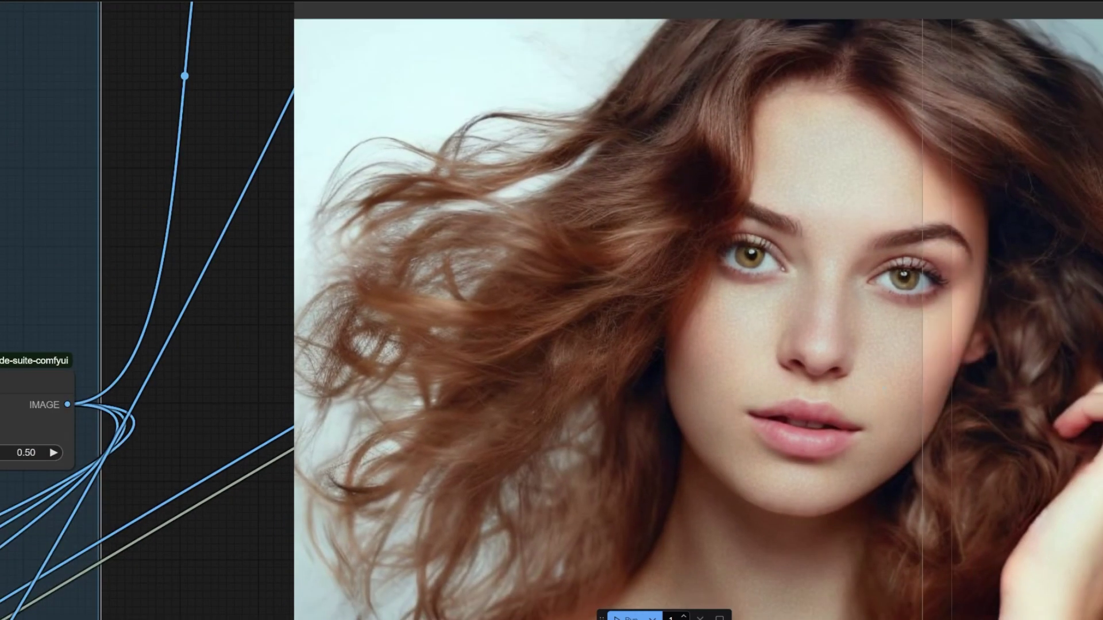
scroll(990, 376, down, 5)
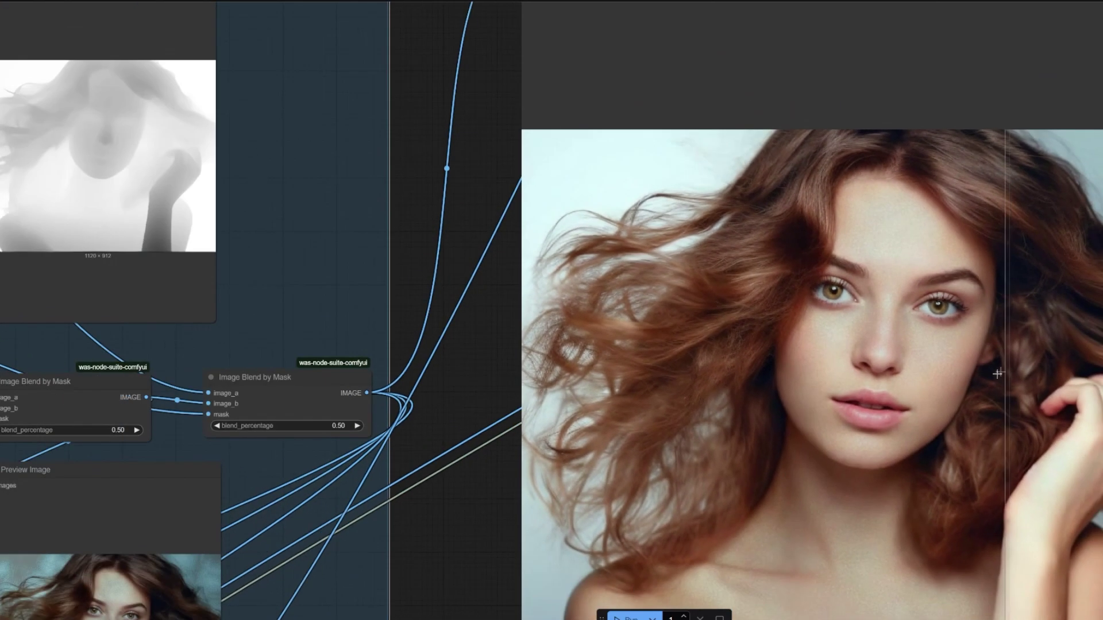
scroll(700, 259, right, 3)
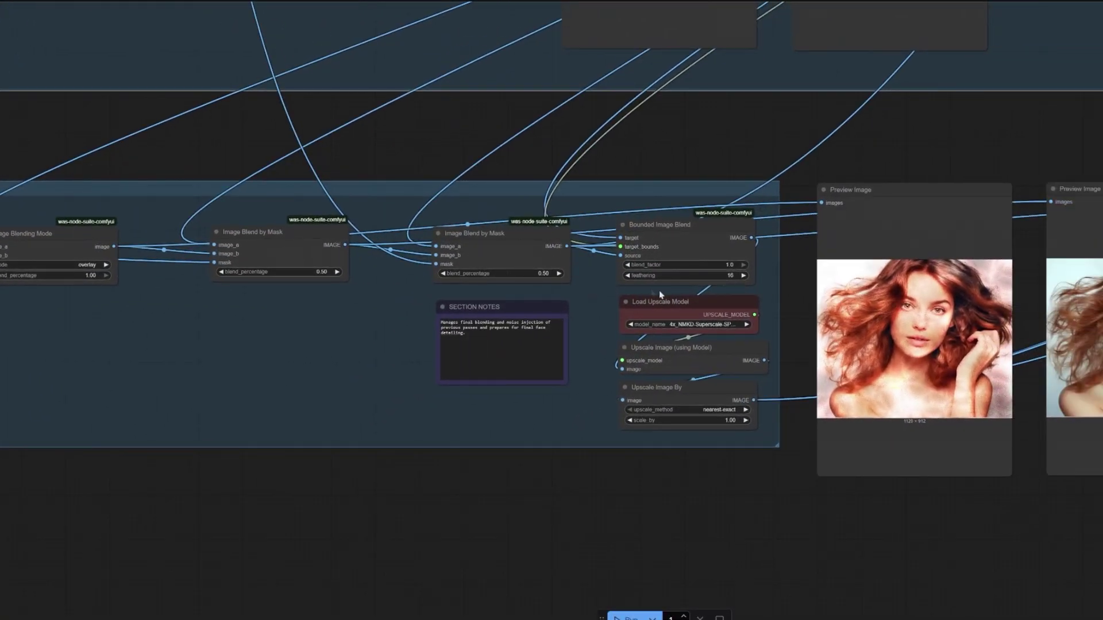
click(708, 310)
scroll(696, 326, up, 3)
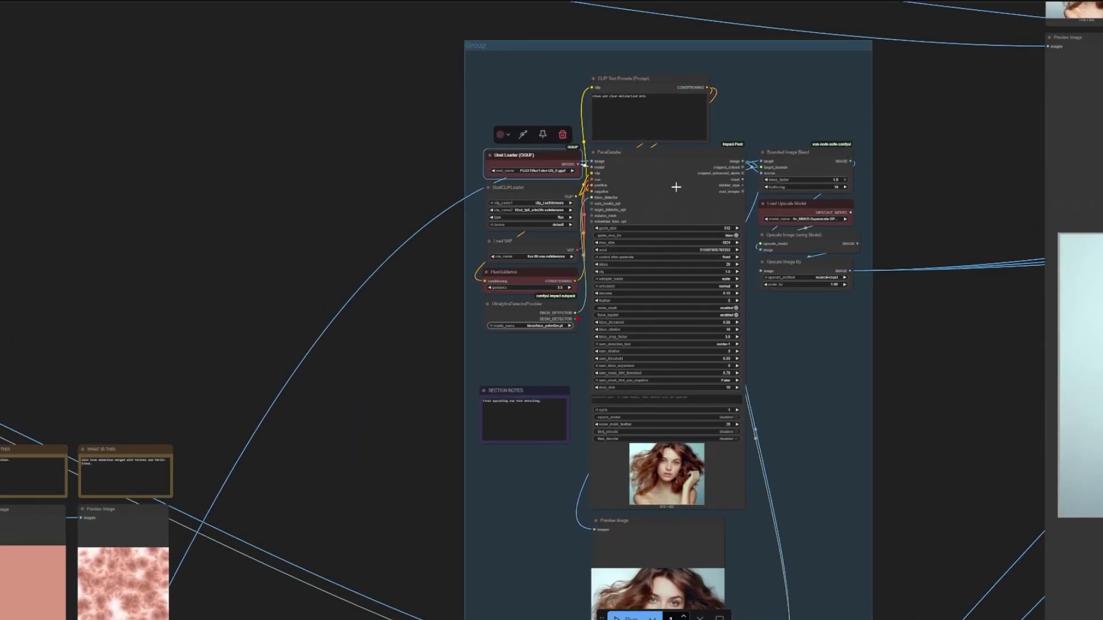
scroll(609, 167, up, 2)
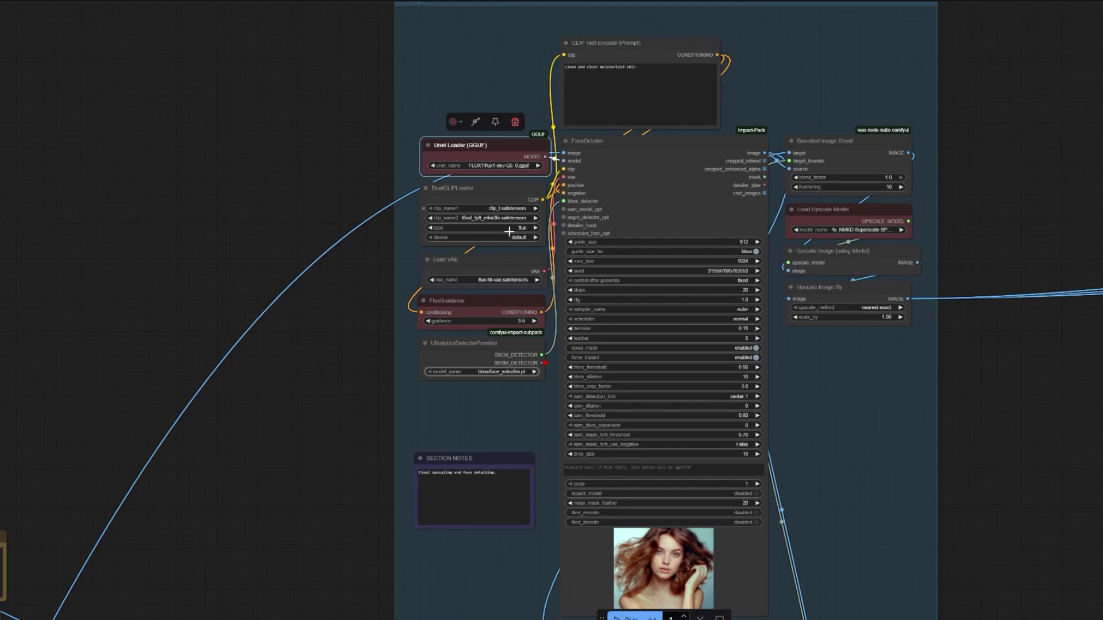
click(510, 269)
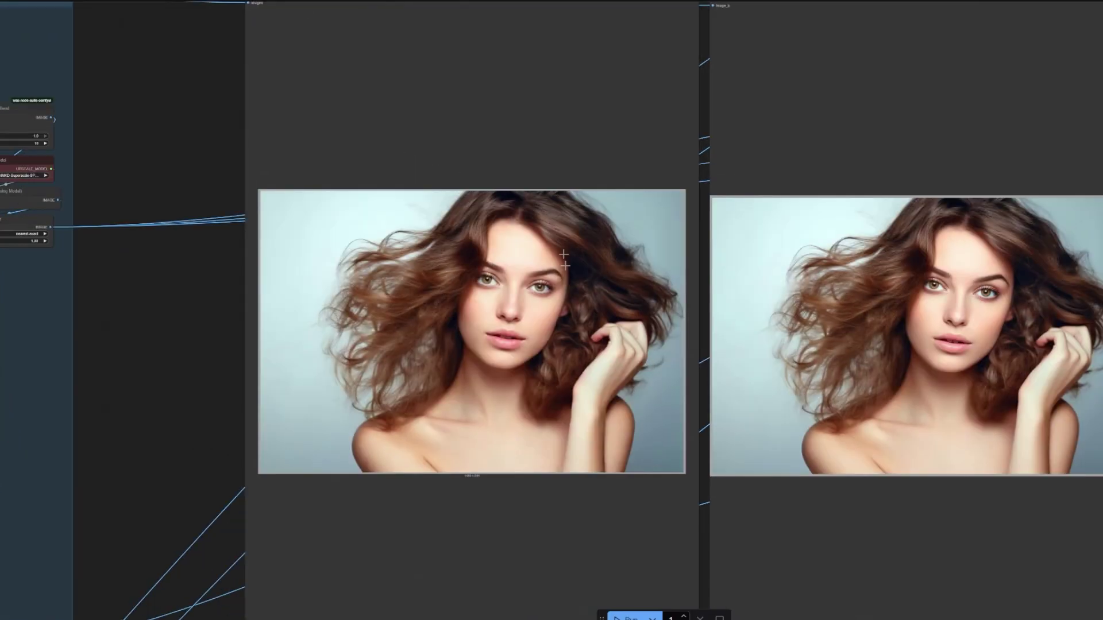
scroll(372, 265, down, 2)
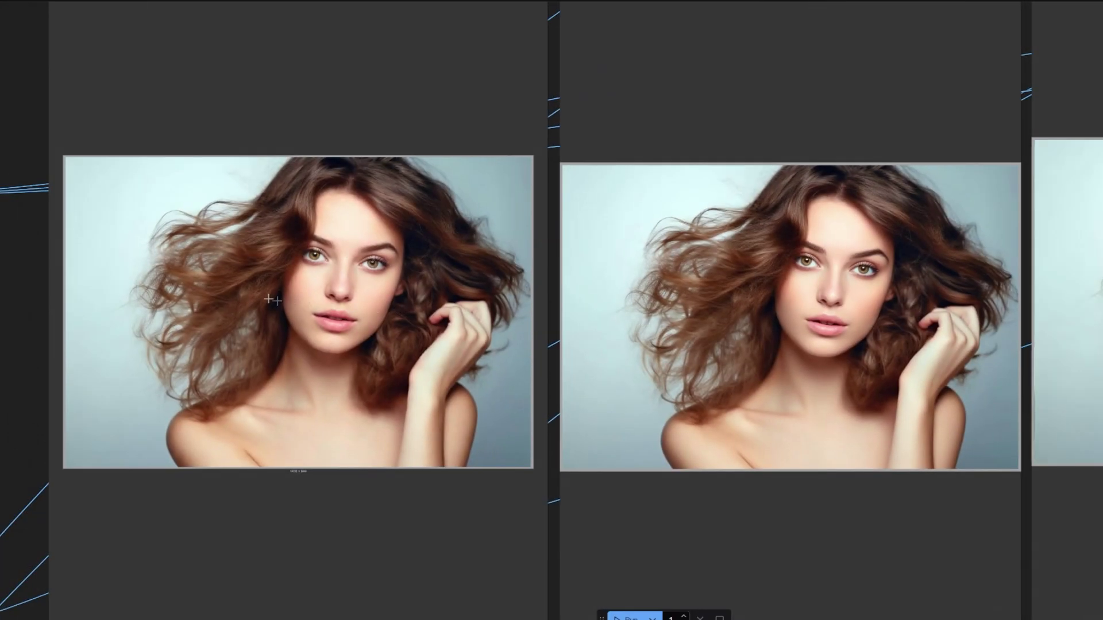
drag(402, 308, 282, 291)
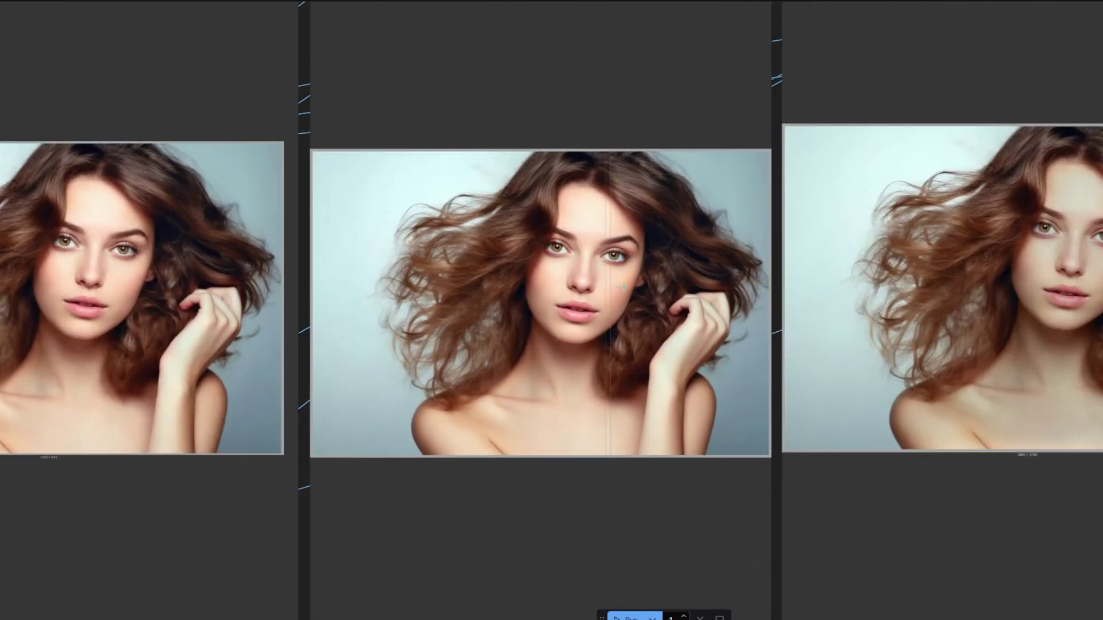
scroll(465, 290, up, 4)
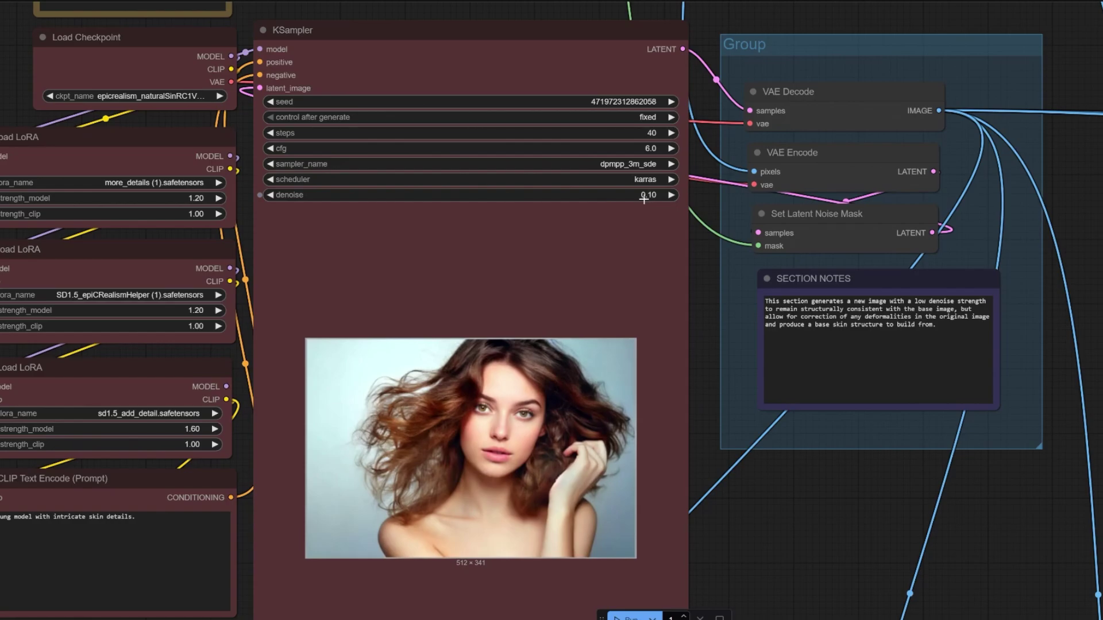
scroll(594, 197, down, 4)
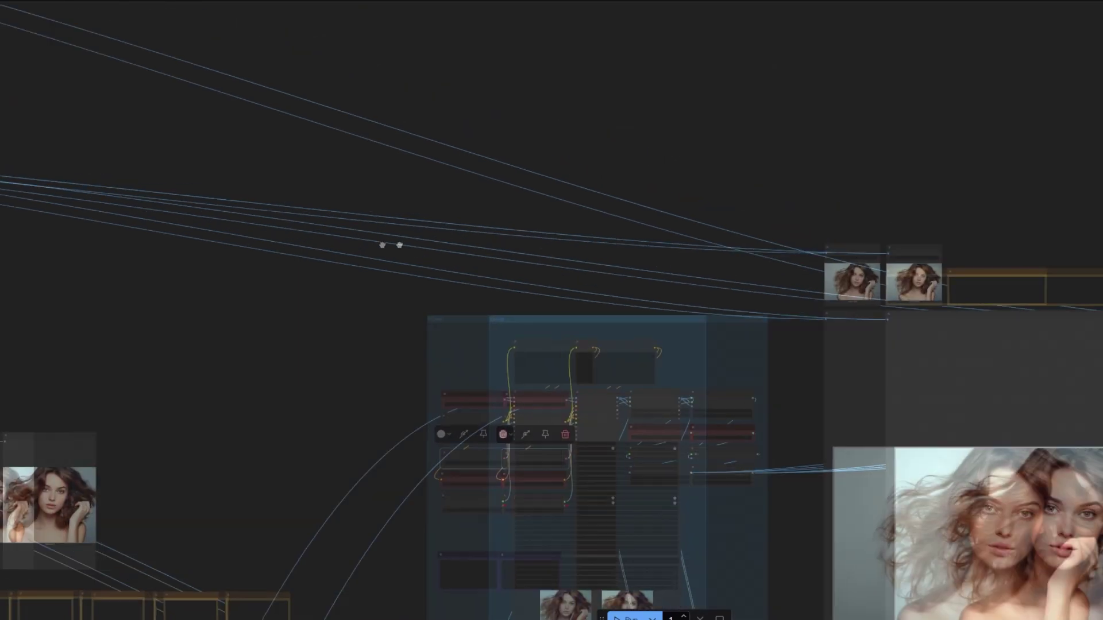
scroll(777, 310, up, 3)
scroll(661, 361, up, 4)
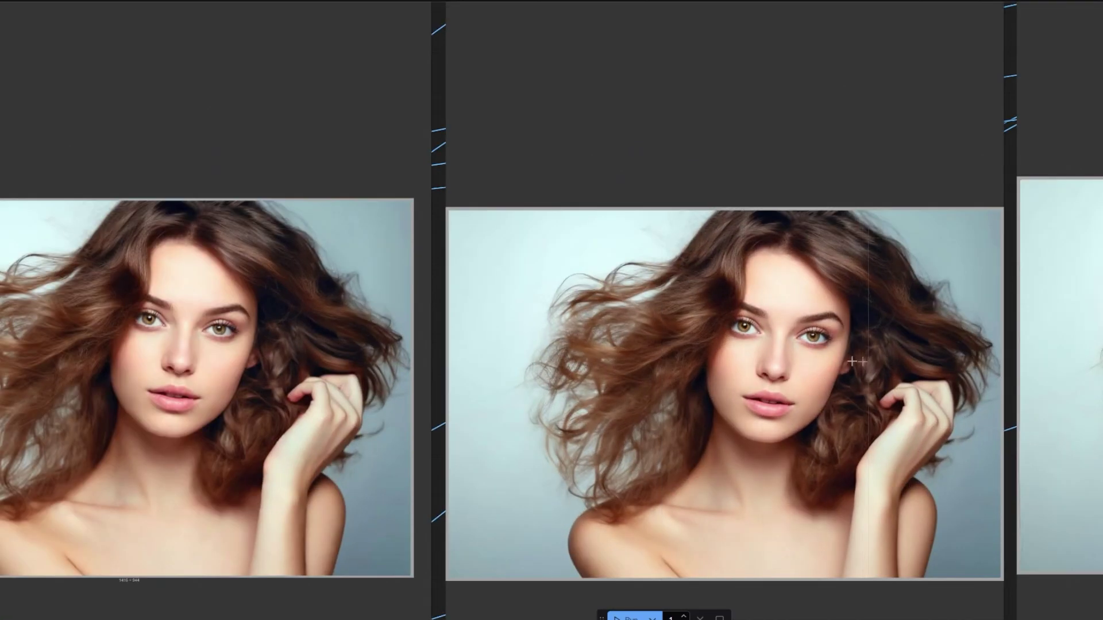
scroll(659, 353, right, 3)
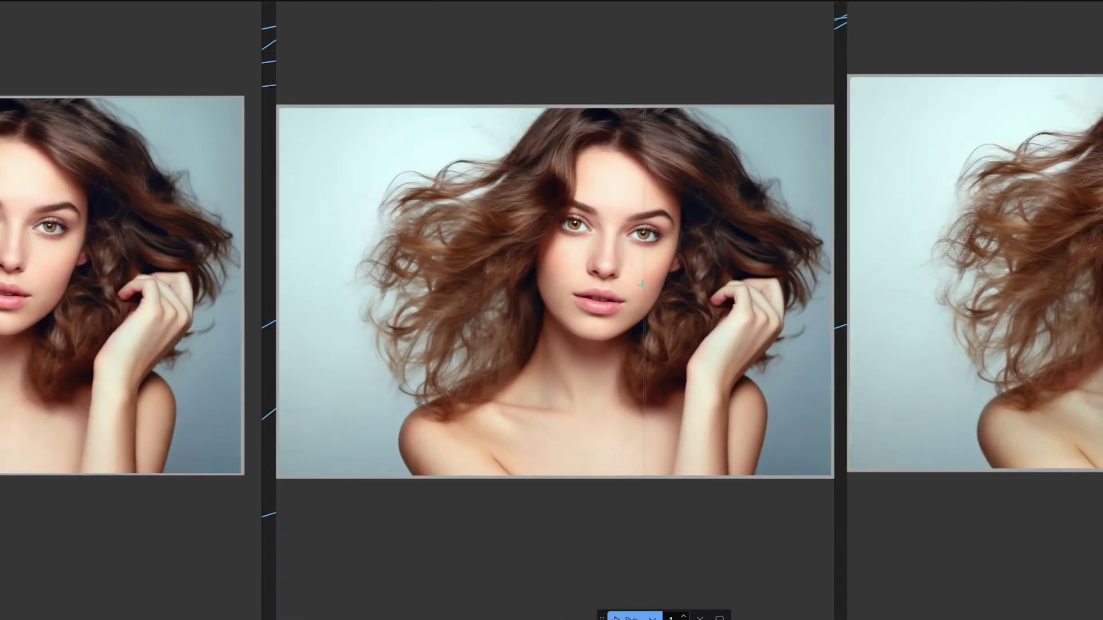
scroll(556, 276, up, 5)
scroll(795, 298, down, 4)
scroll(487, 267, right, 3)
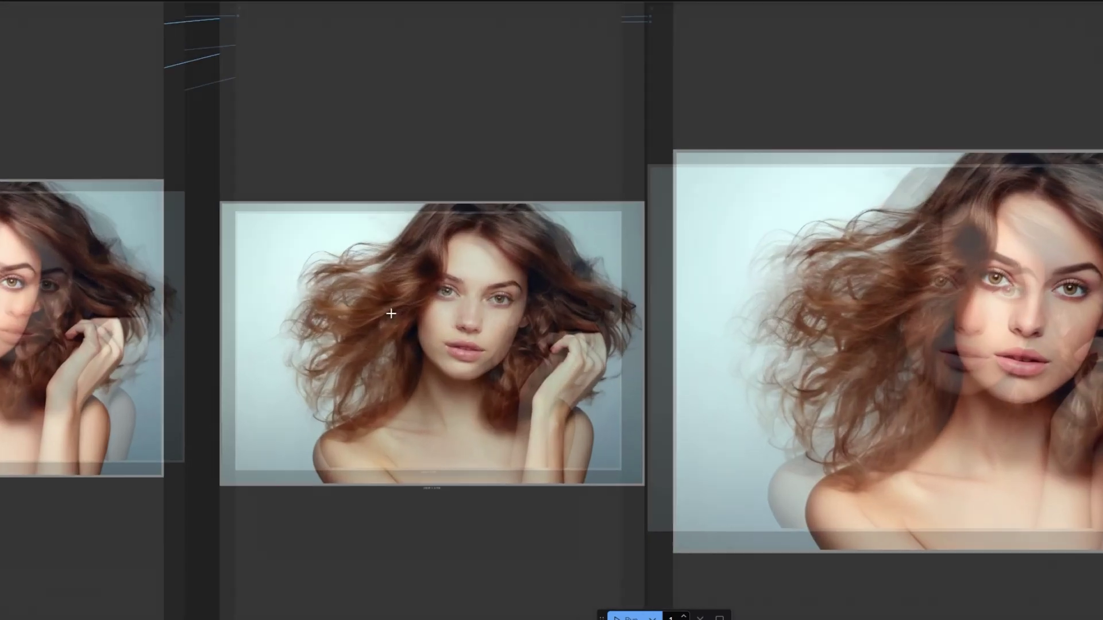
scroll(390, 313, up, 5)
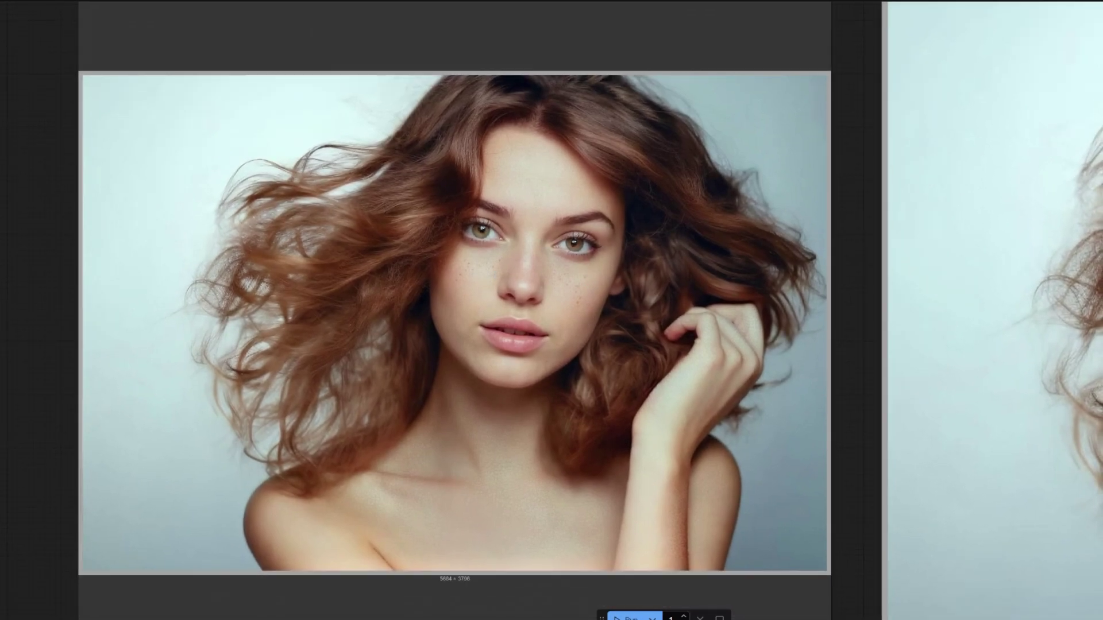
scroll(487, 279, up, 1)
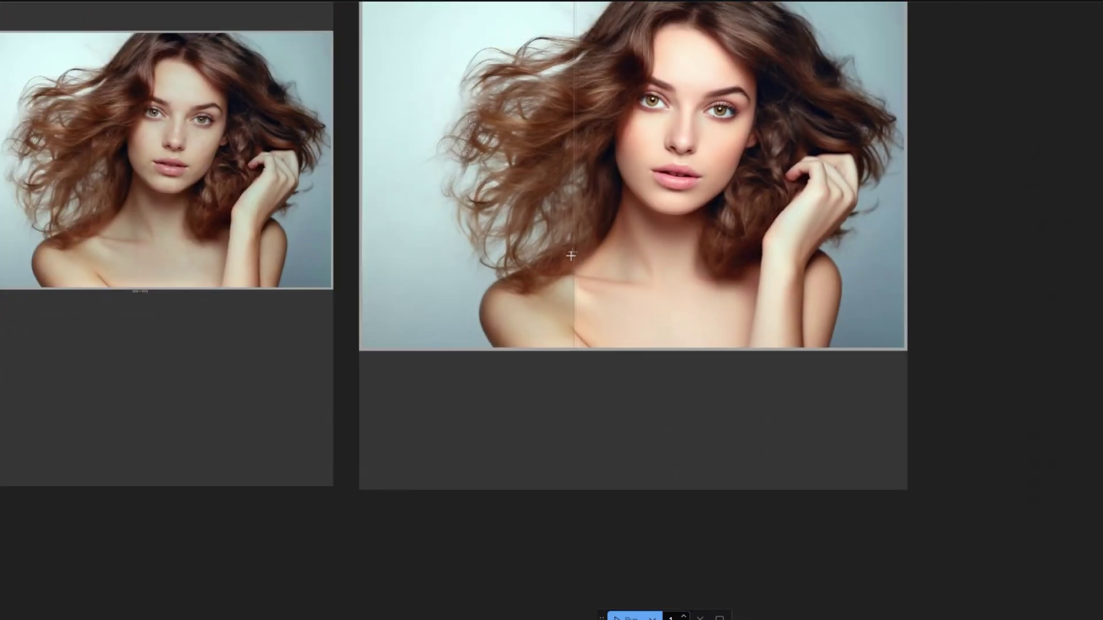
scroll(389, 362, down, 2)
scroll(547, 275, down, 2)
scroll(421, 274, down, 1)
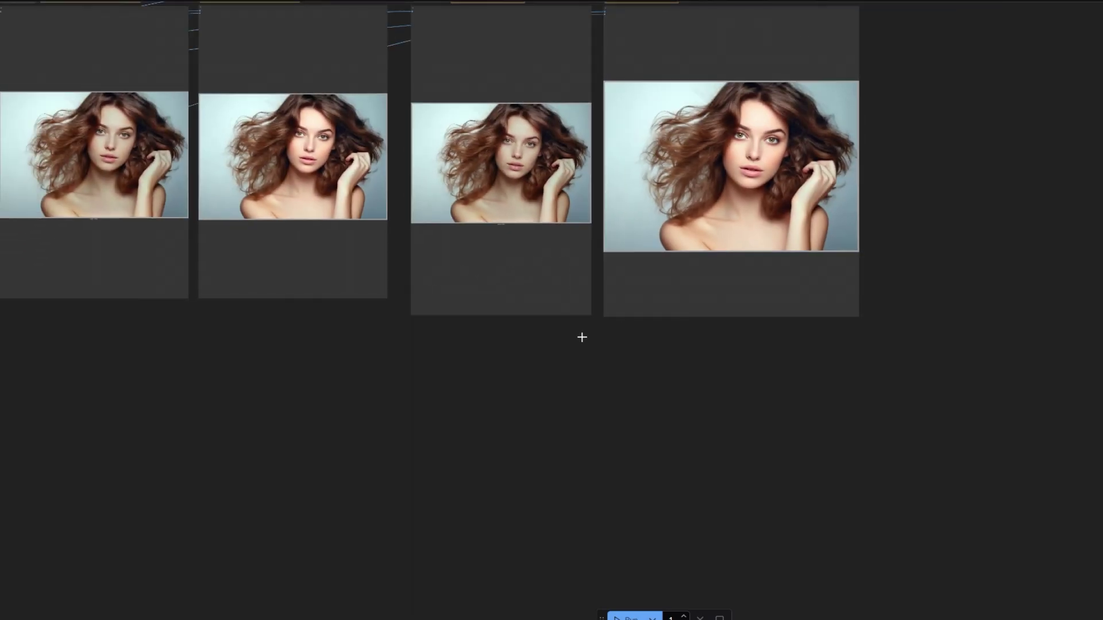
scroll(582, 337, up, 3)
scroll(790, 279, left, 5)
scroll(668, 275, right, 1)
scroll(667, 276, right, 3)
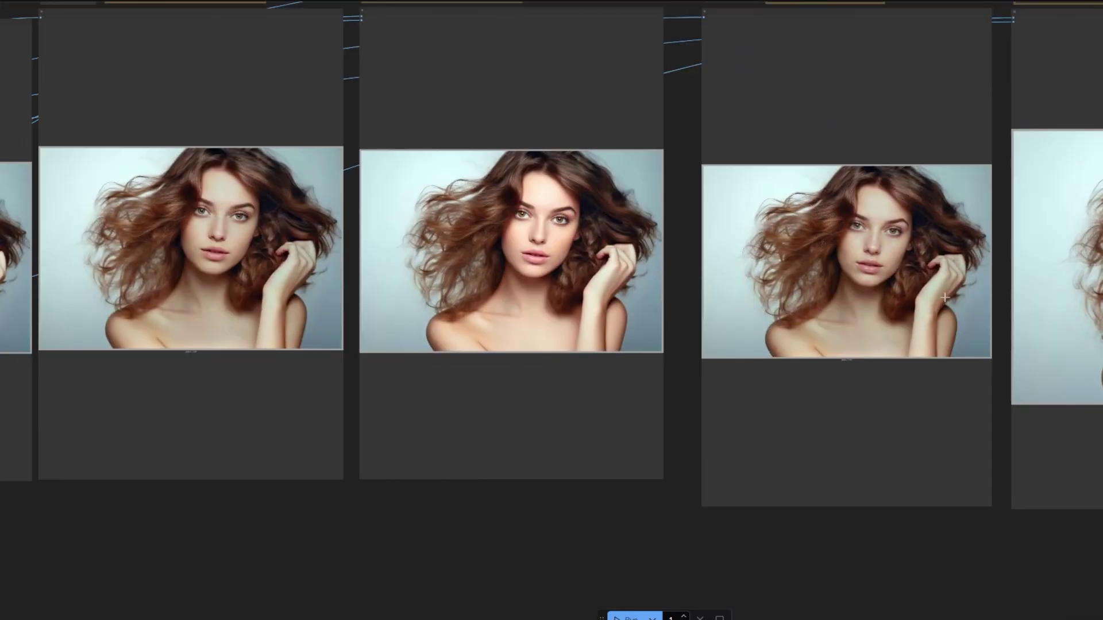
scroll(945, 297, down, 3)
Pan across the KSampler, LoRA and FaceDetailer nodes toward the previews
drag(402, 310, 919, 299)
scroll(344, 258, down, 2)
scroll(309, 246, up, 4)
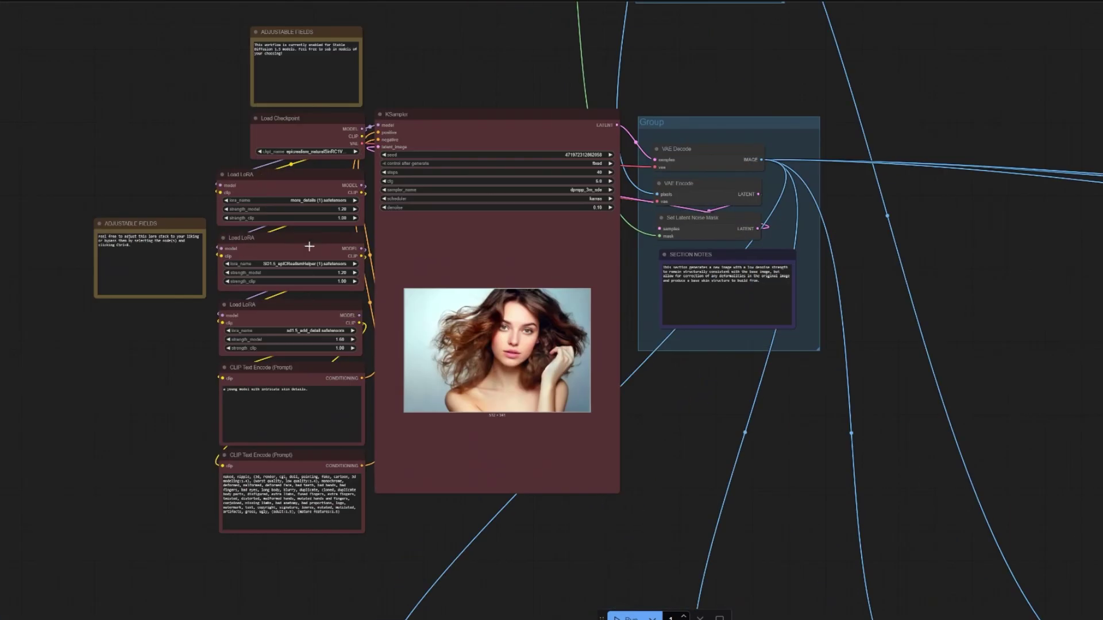
scroll(879, 311, down, 3)
scroll(926, 291, down, 2)
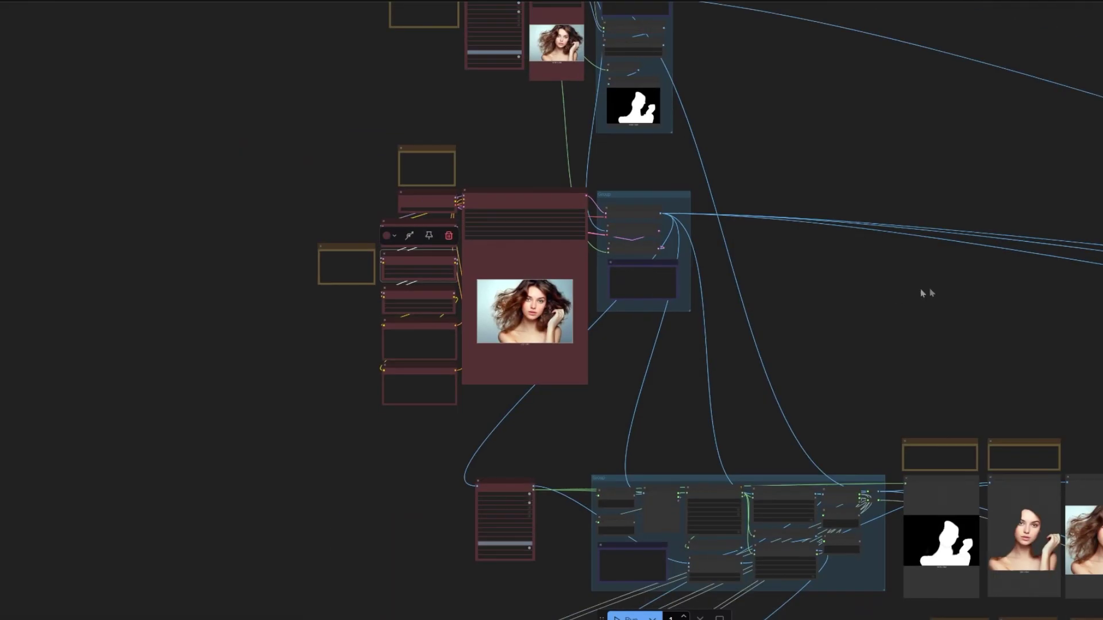
scroll(814, 295, up, 3)
scroll(801, 350, up, 2)
drag(798, 354, 591, 251)
scroll(591, 251, up, 3)
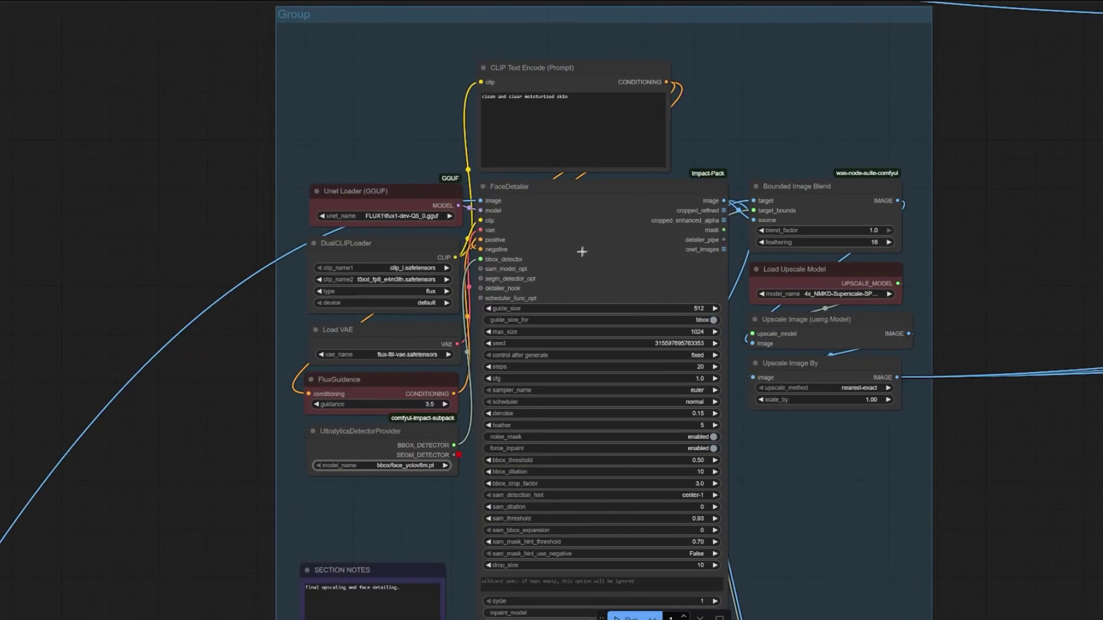
scroll(583, 248, up, 2)
Center the portrait previews and settle on the young man's glasses portrait
scroll(583, 249, up, 2)
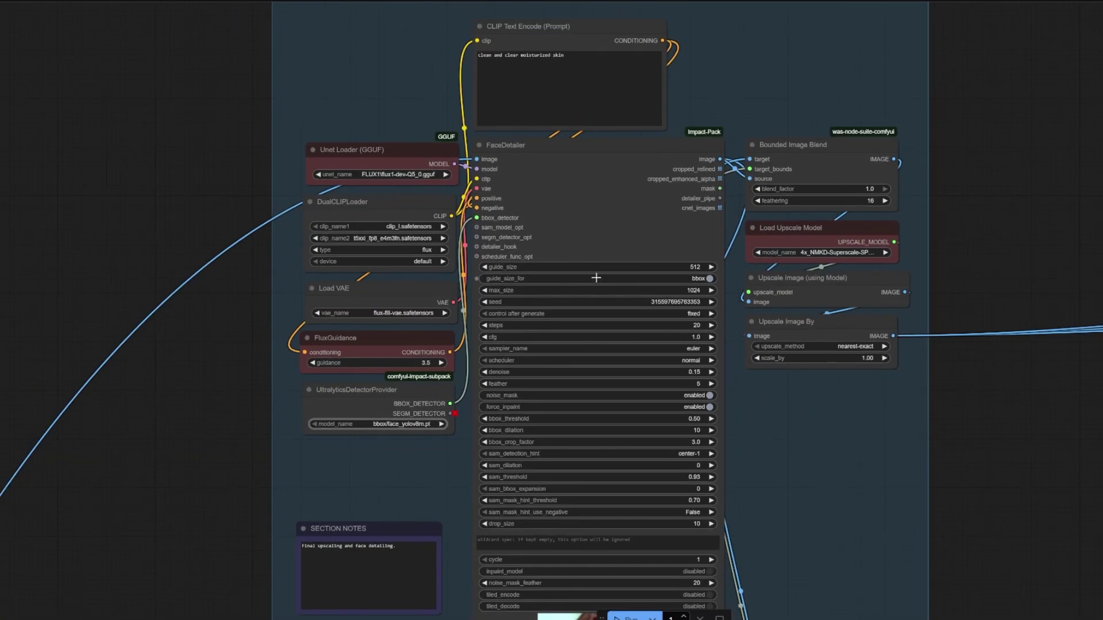
drag(619, 186, 344, 206)
scroll(536, 275, up, 3)
scroll(536, 275, up, 3)
drag(536, 276, 345, 275)
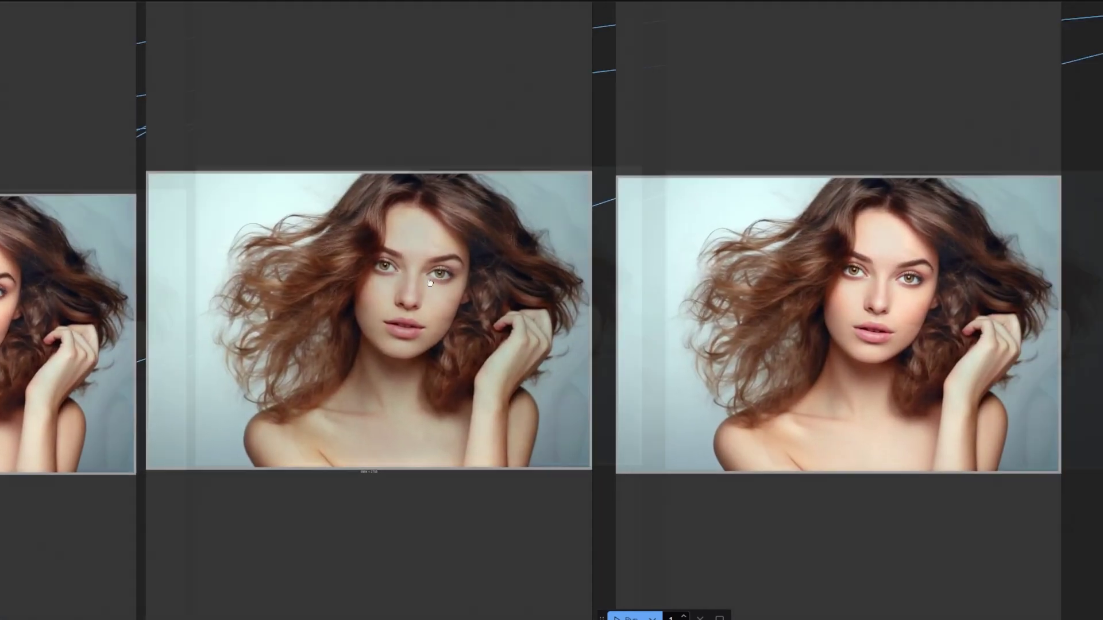
scroll(599, 285, up, 3)
scroll(208, 283, up, 2)
scroll(207, 283, down, 3)
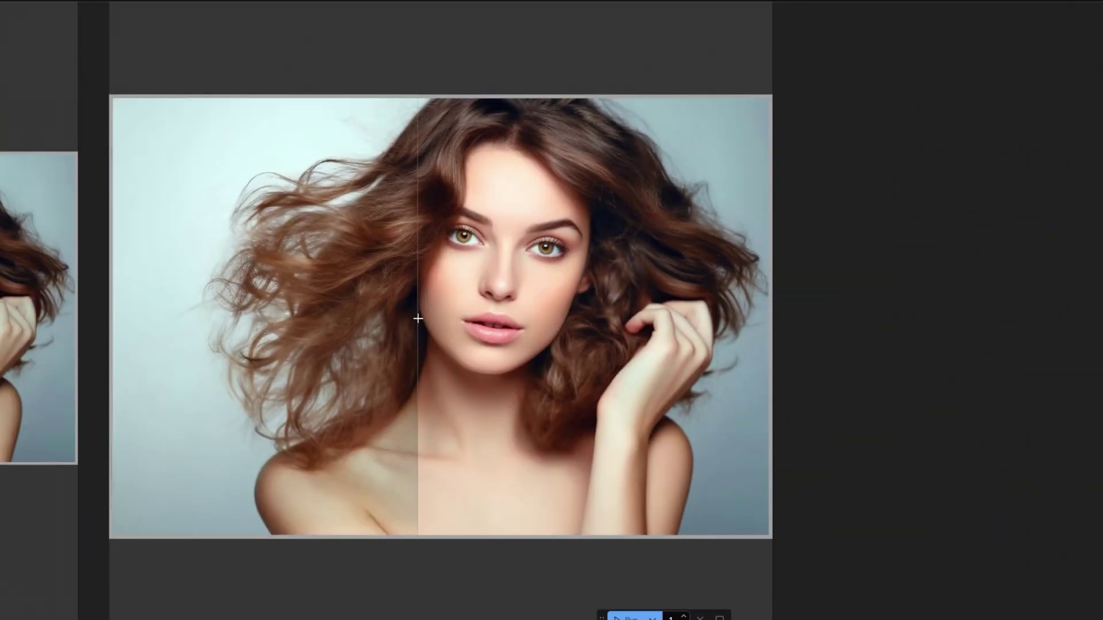
scroll(510, 295, up, 1)
scroll(510, 295, up, 3)
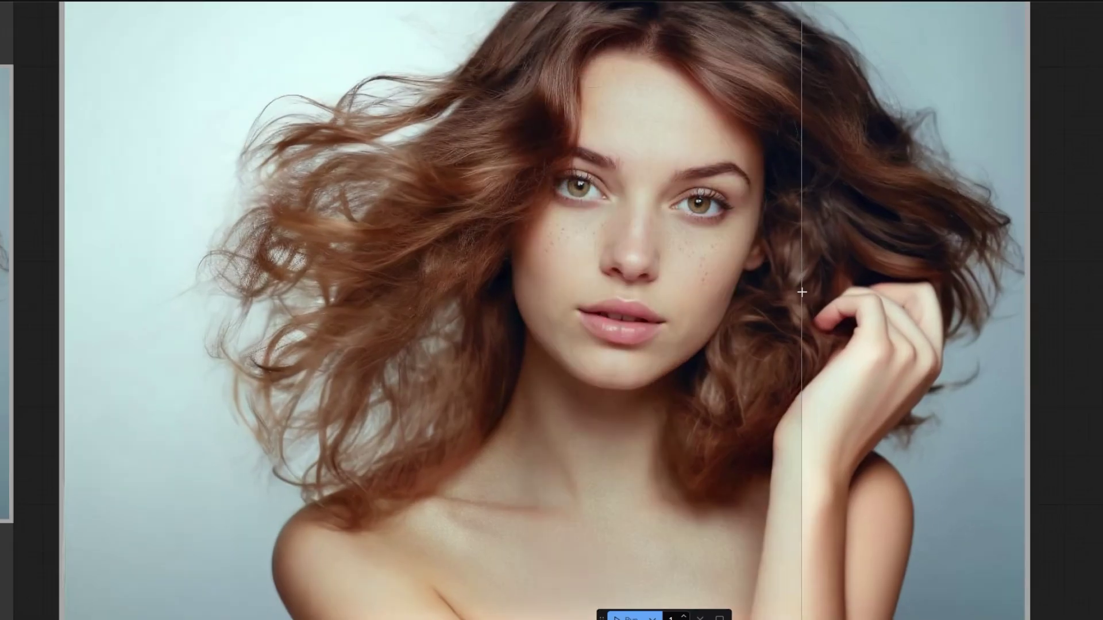
scroll(714, 291, down, 3)
scroll(574, 295, down, 4)
scroll(412, 303, down, 6)
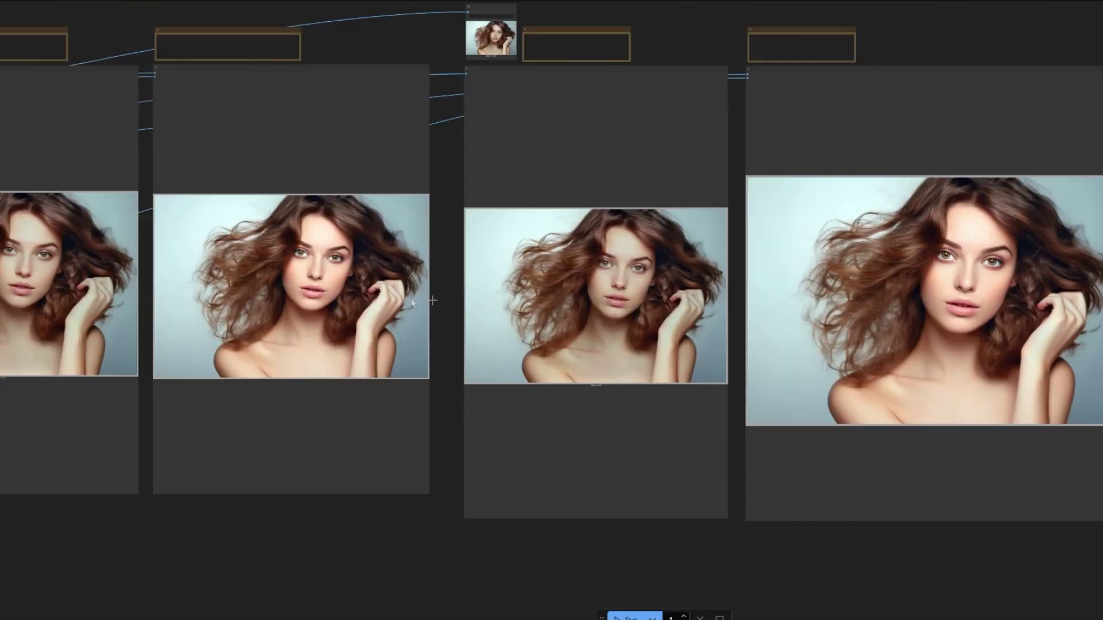
scroll(412, 303, down, 3)
scroll(507, 207, up, 1)
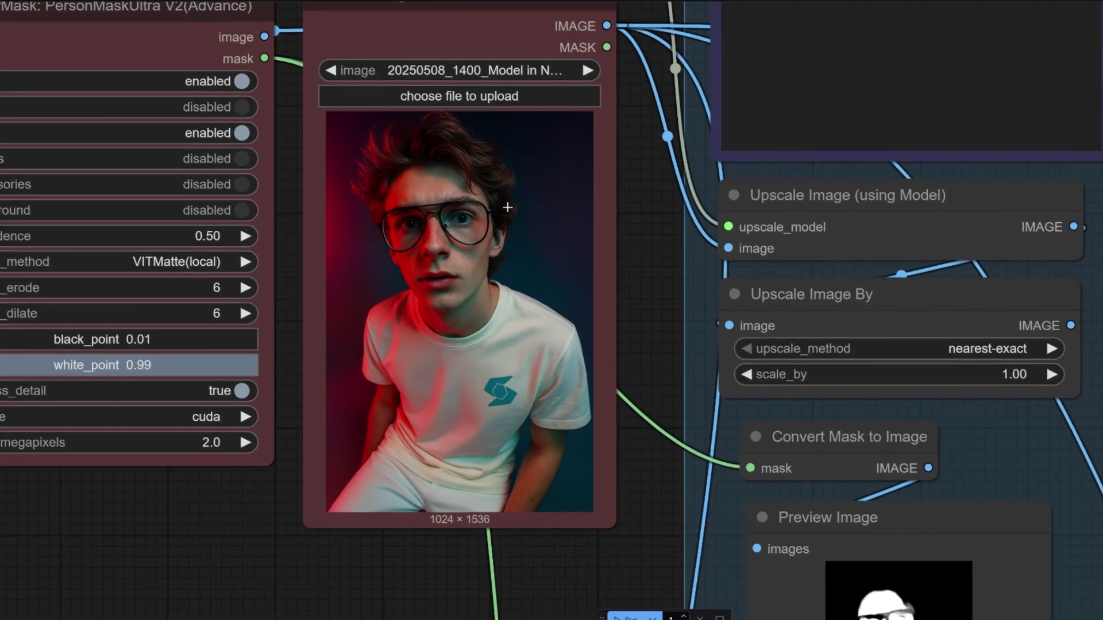
scroll(507, 206, up, 2)
scroll(517, 214, up, 5)
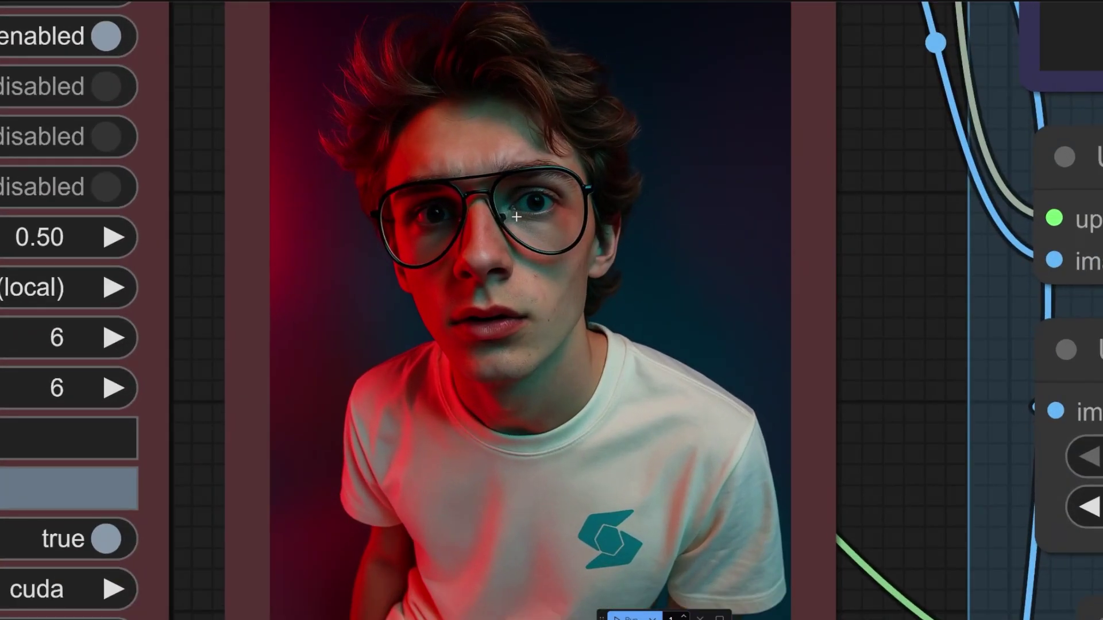
scroll(517, 216, down, 1)
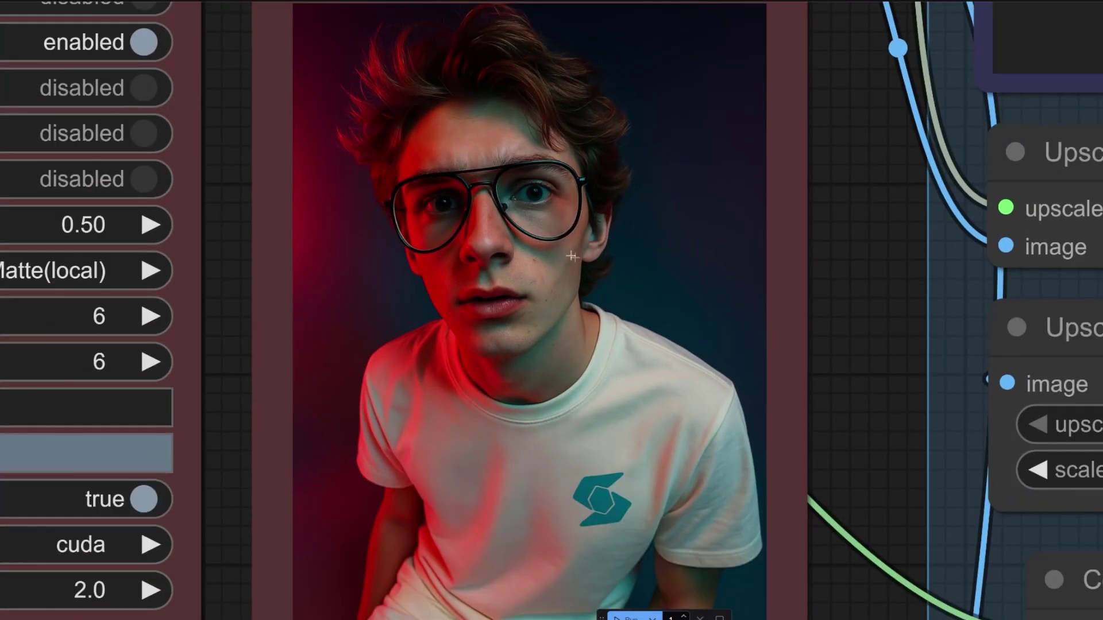
scroll(576, 260, down, 2)
scroll(575, 261, up, 1)
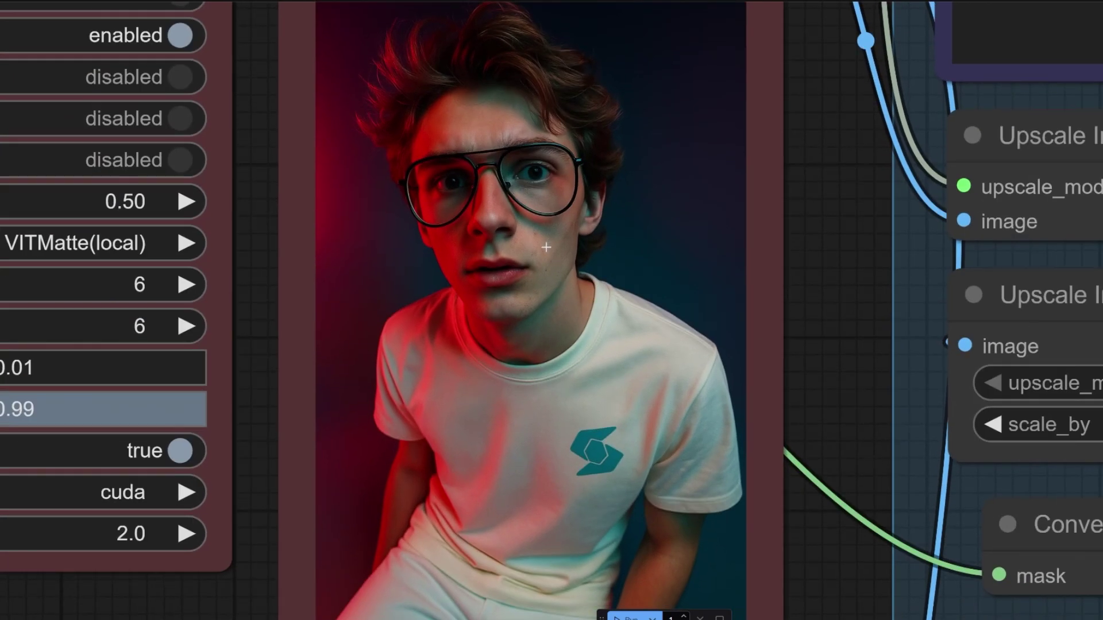
scroll(522, 513, down, 3)
scroll(571, 514, up, 3)
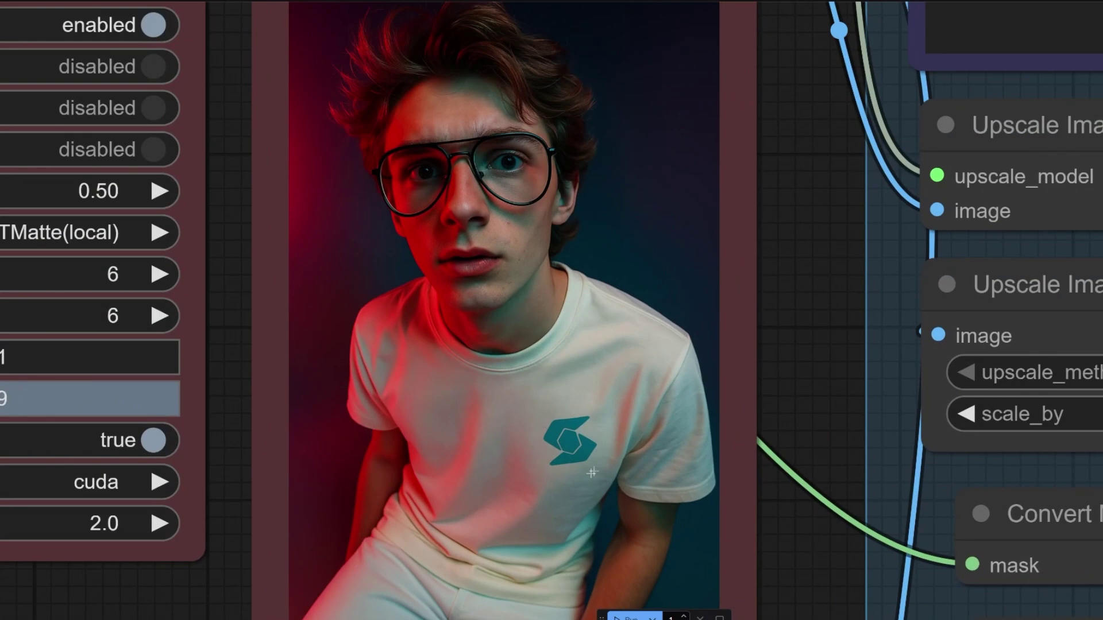
scroll(547, 494, down, 2)
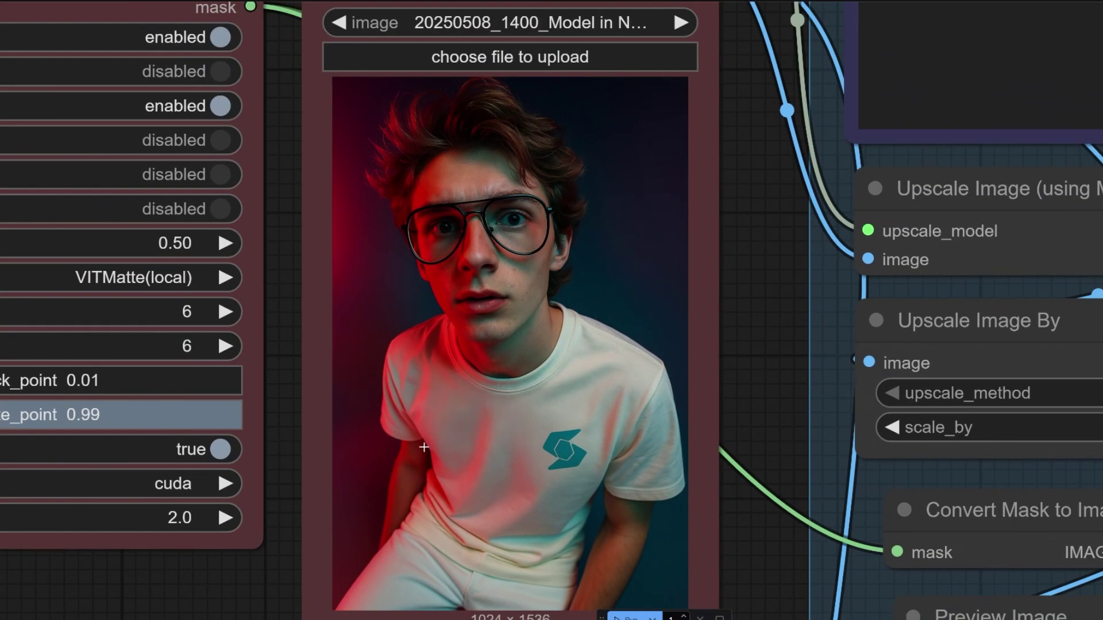
scroll(499, 437, down, 1)
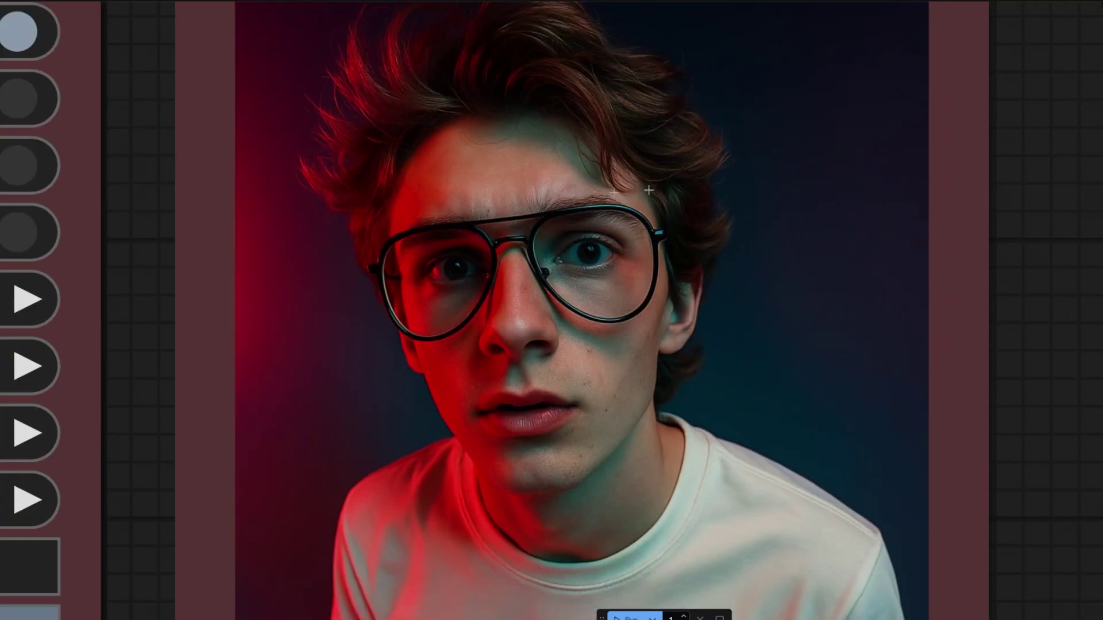
scroll(527, 276, down, 5)
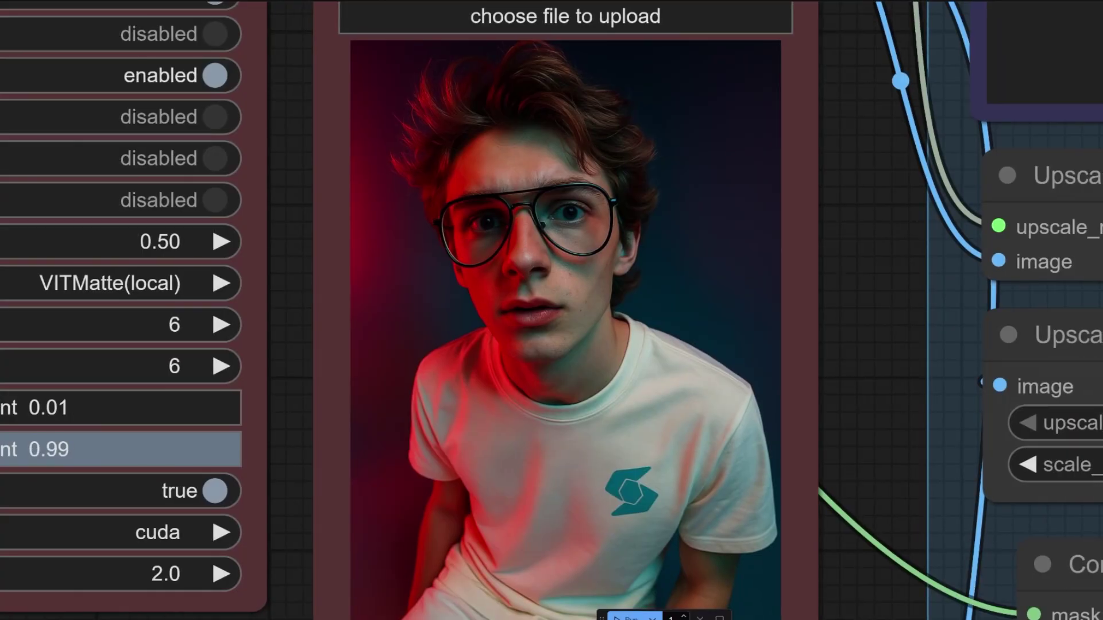
scroll(909, 292, down, 5)
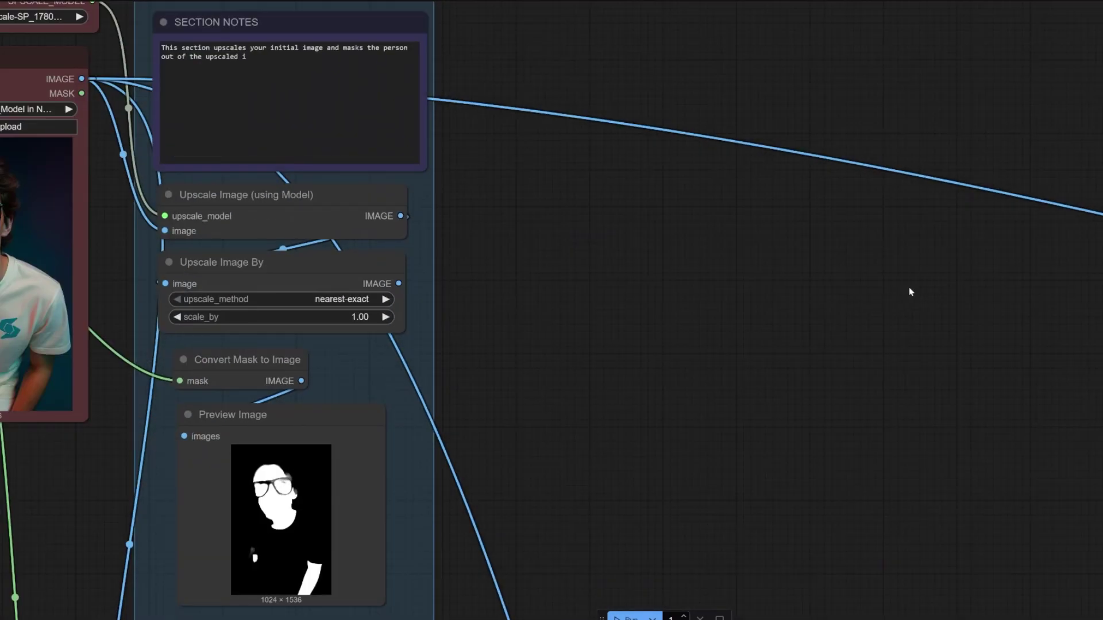
Zoom into the young man's before/after image comparison
drag(908, 292, 224, 243)
scroll(361, 322, up, 5)
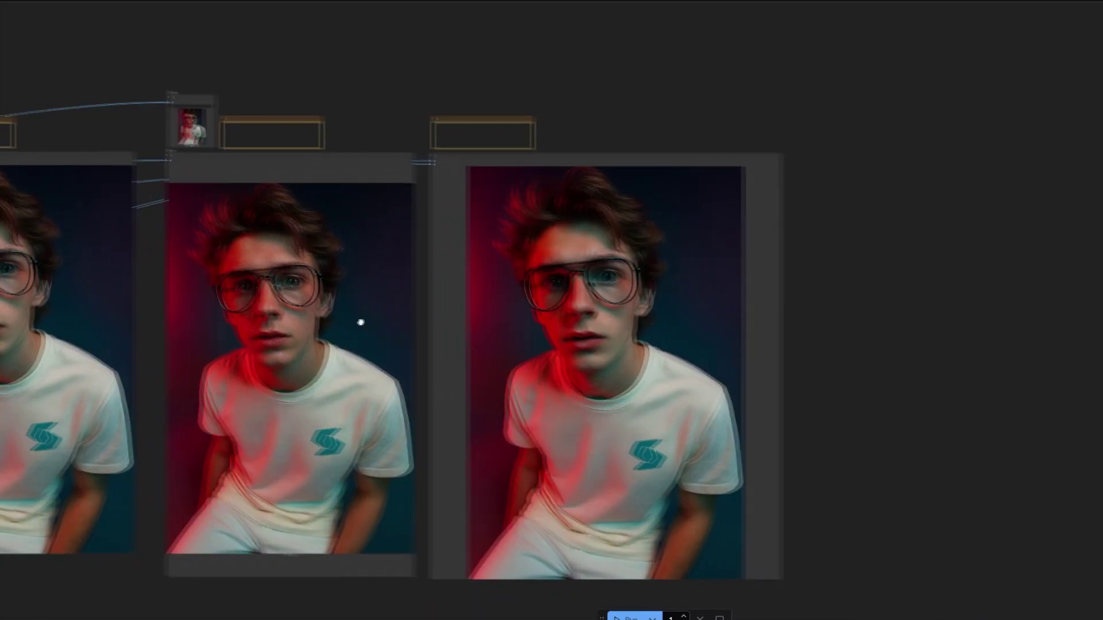
scroll(434, 320, up, 2)
scroll(430, 320, up, 2)
scroll(453, 304, up, 2)
scroll(478, 291, up, 2)
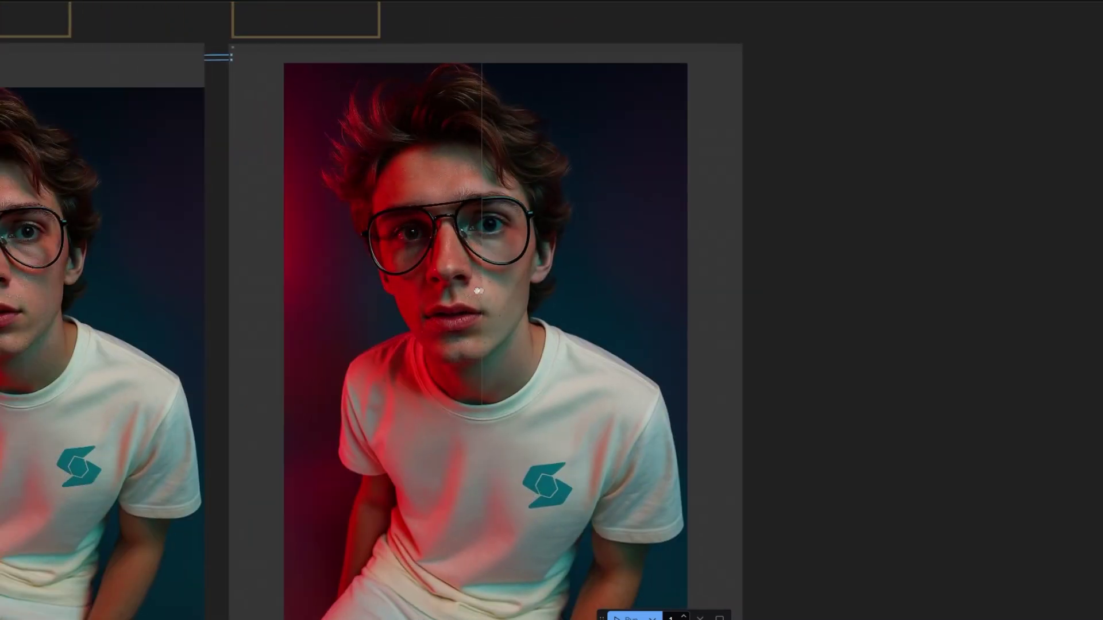
scroll(479, 291, up, 1)
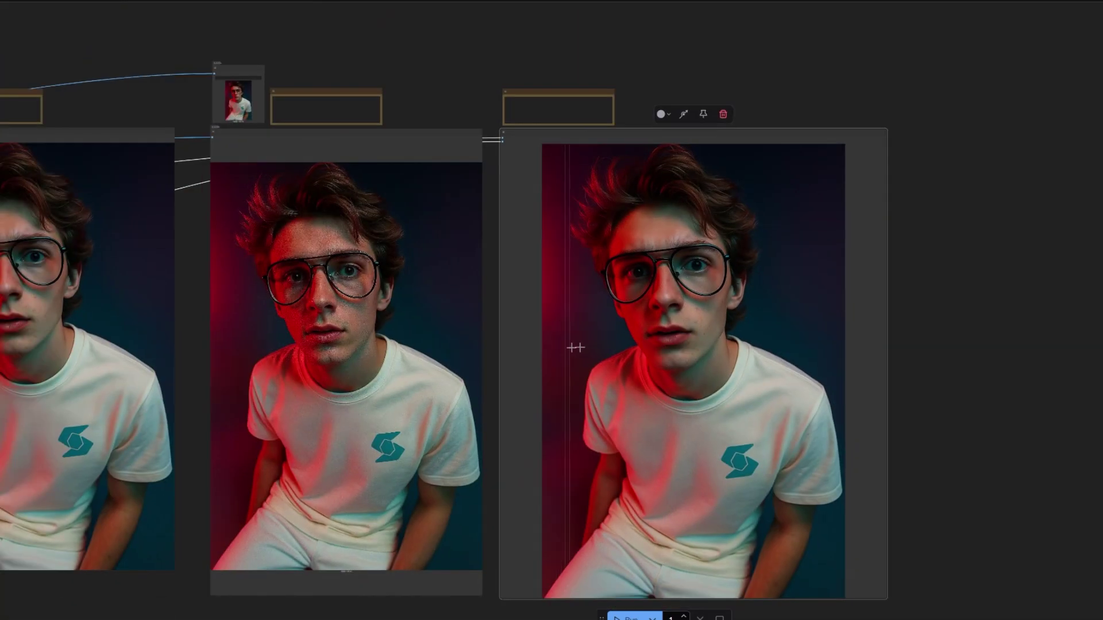
Zoom out to show the full row of output previews
scroll(575, 348, down, 1)
scroll(699, 340, down, 2)
scroll(699, 339, down, 2)
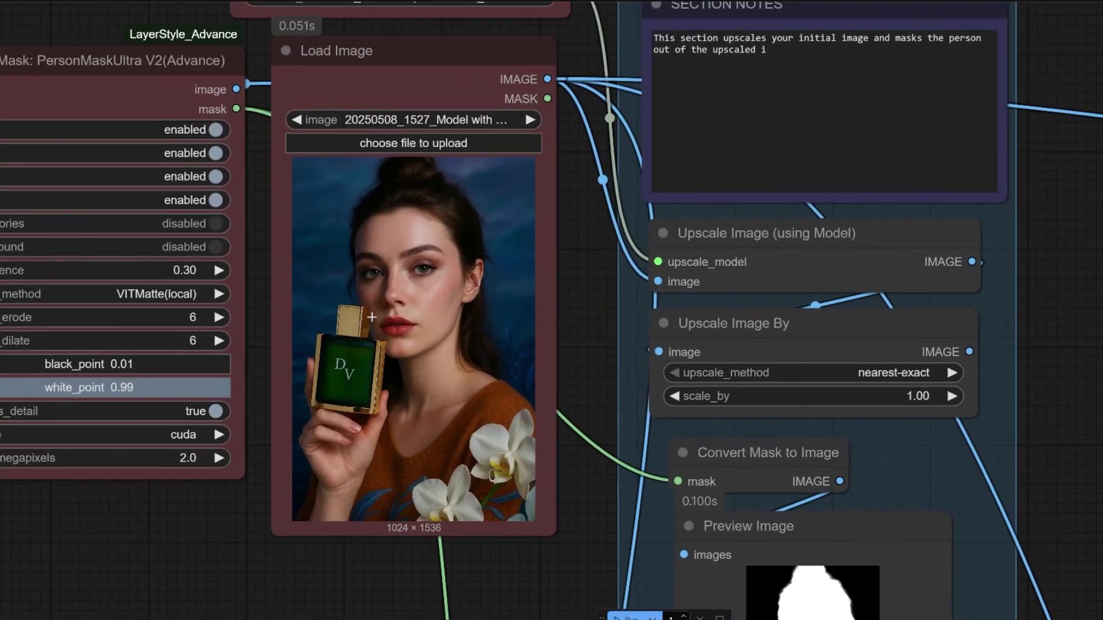
Zoom in on the woman's green perfume-bottle portrait and its comparison
scroll(368, 315, up, 1)
scroll(402, 333, up, 1)
scroll(437, 344, up, 1)
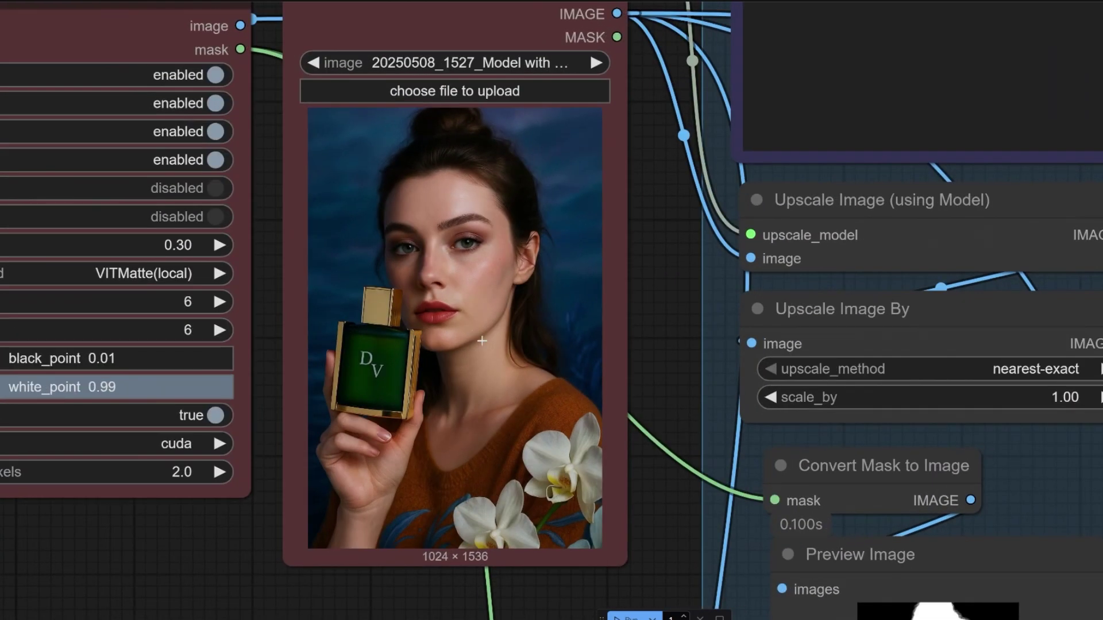
scroll(482, 341, up, 1)
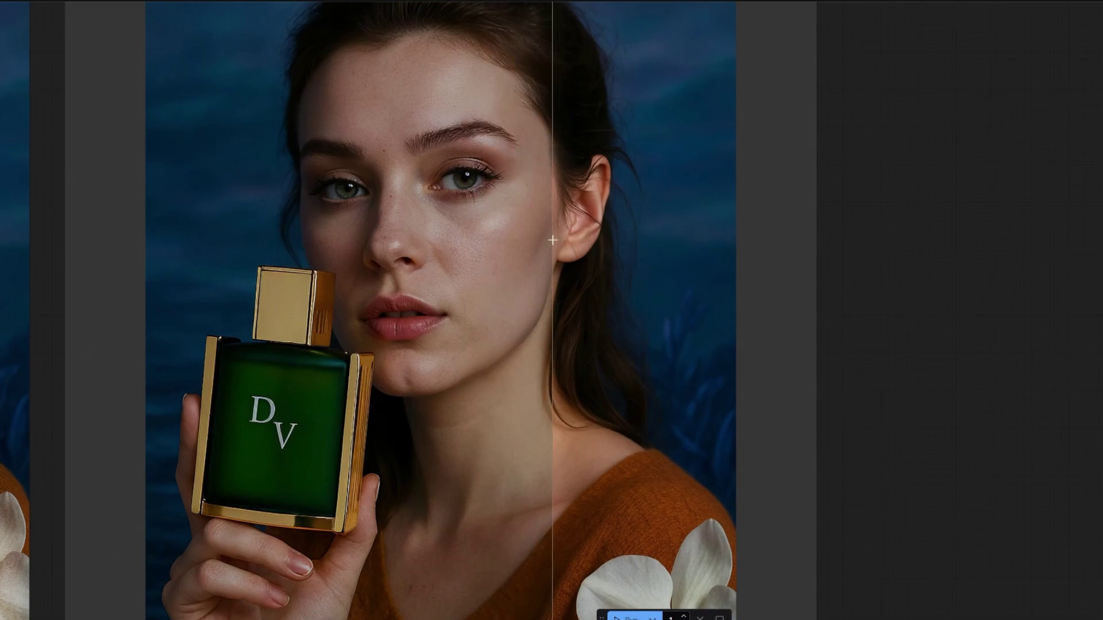
Zoom into the comparison and center it on the woman's face
scroll(549, 241, up, 5)
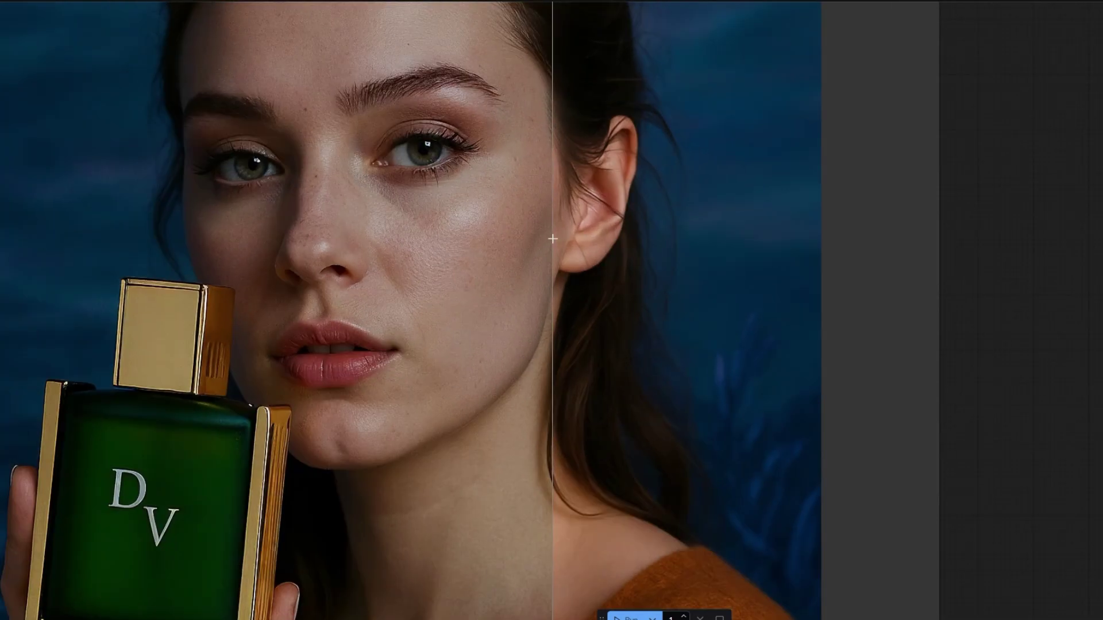
scroll(440, 259, up, 2)
drag(440, 258, 542, 254)
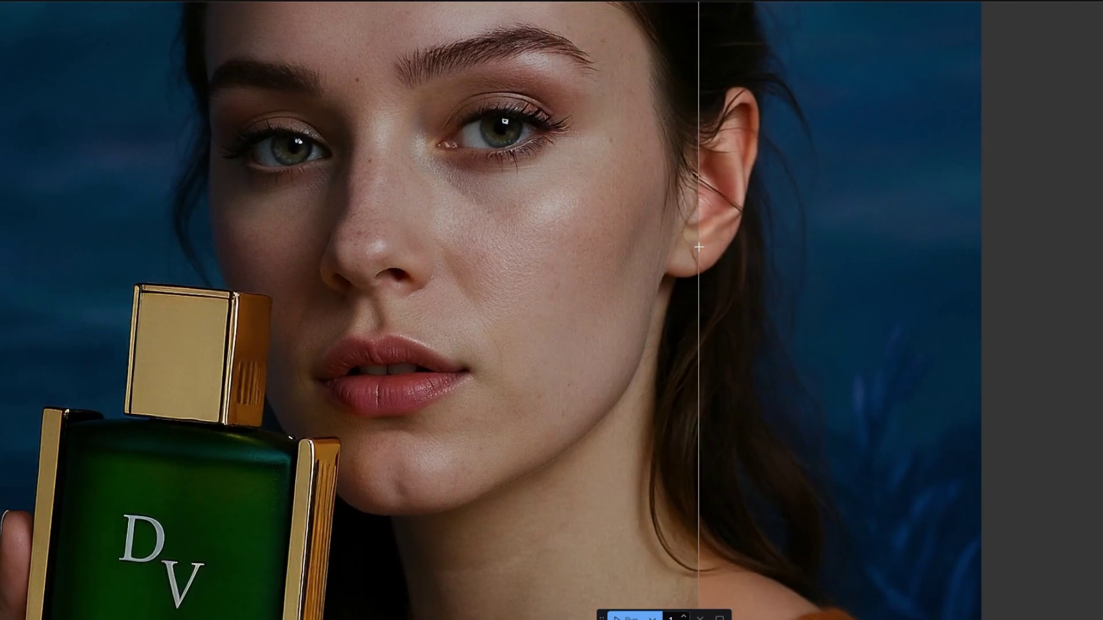
scroll(652, 226, down, 2)
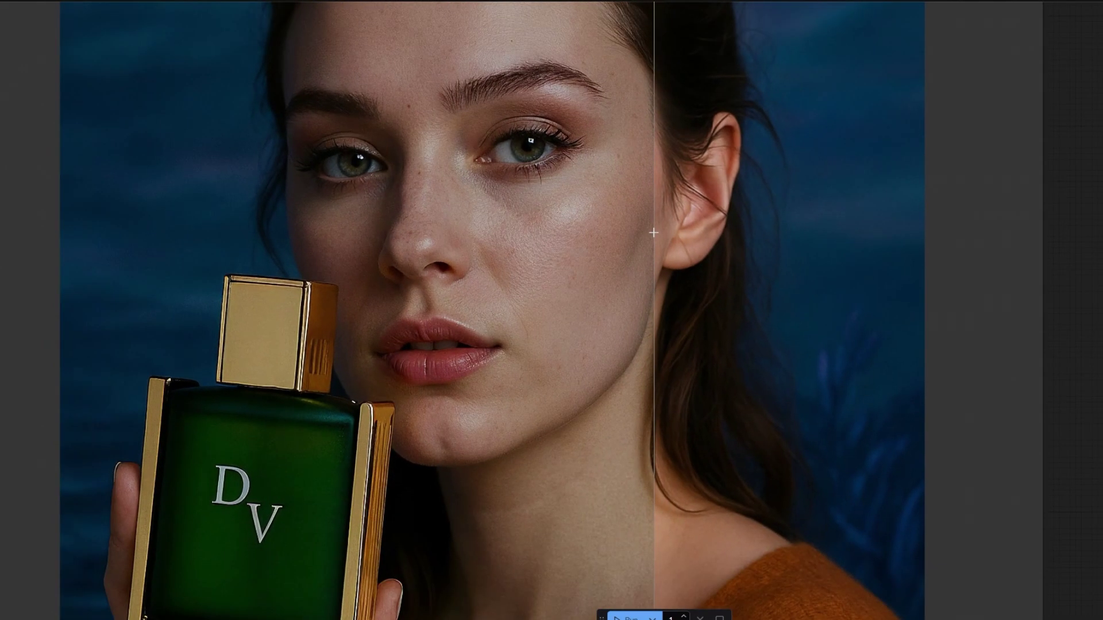
scroll(654, 227, down, 1)
scroll(598, 227, up, 3)
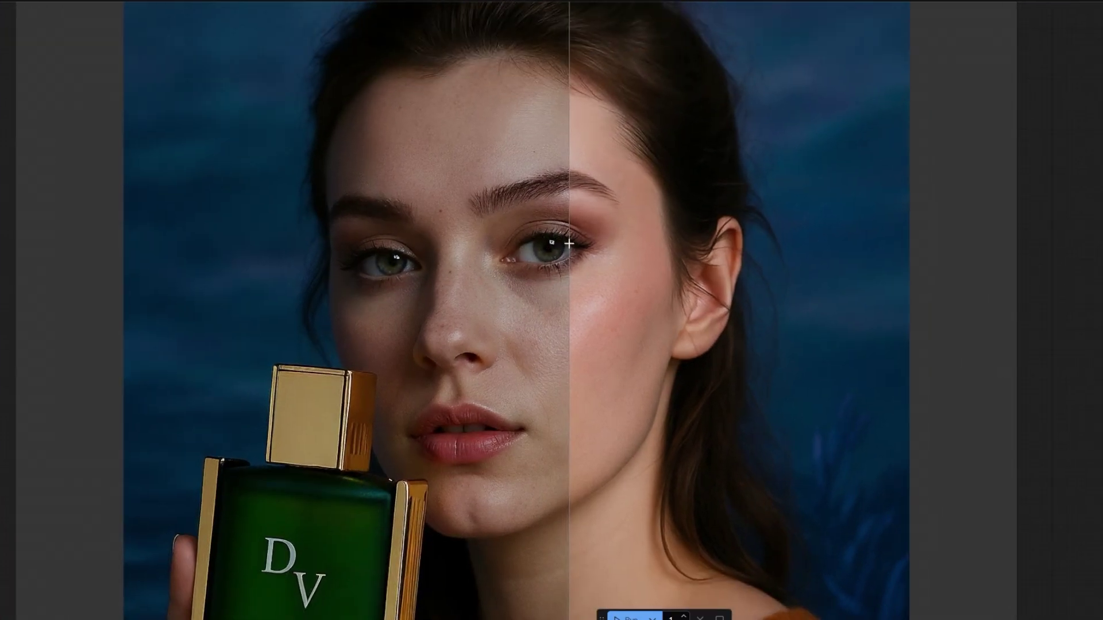
scroll(626, 201, down, 2)
Inspect the refined hand detail, then zoom out to the output previews
scroll(459, 373, up, 5)
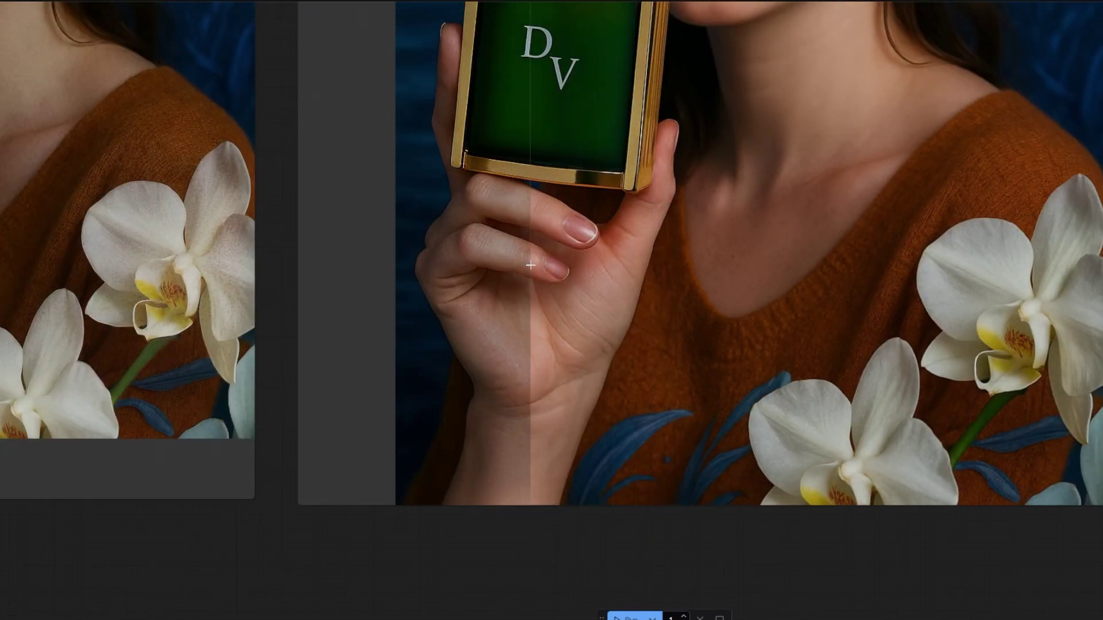
scroll(632, 284, up, 1)
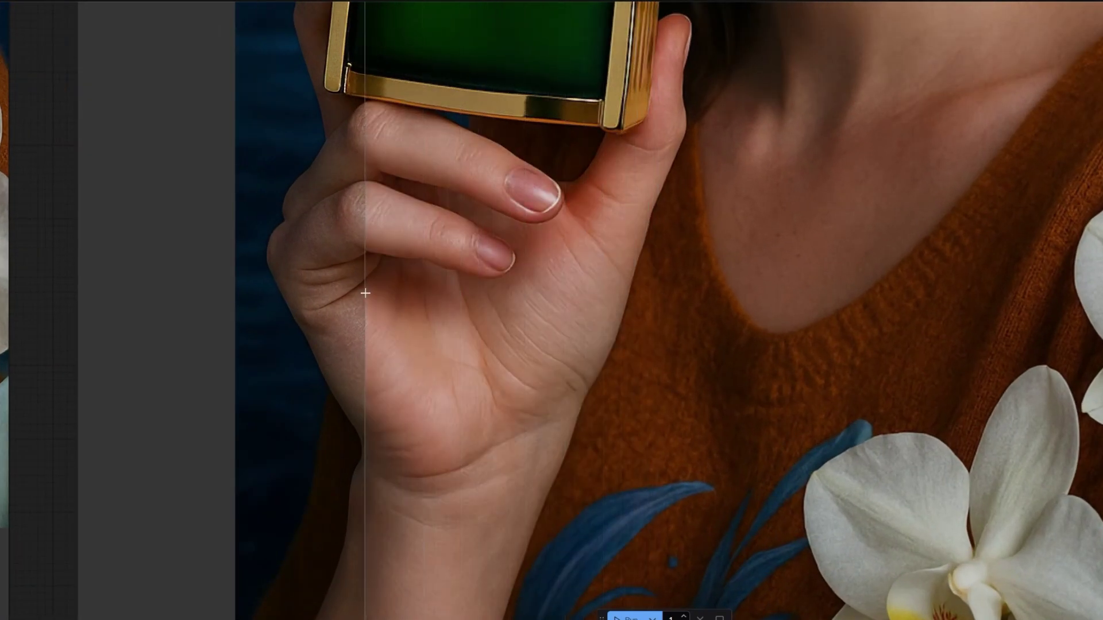
scroll(624, 293, up, 1)
scroll(623, 293, down, 3)
scroll(598, 367, up, 1)
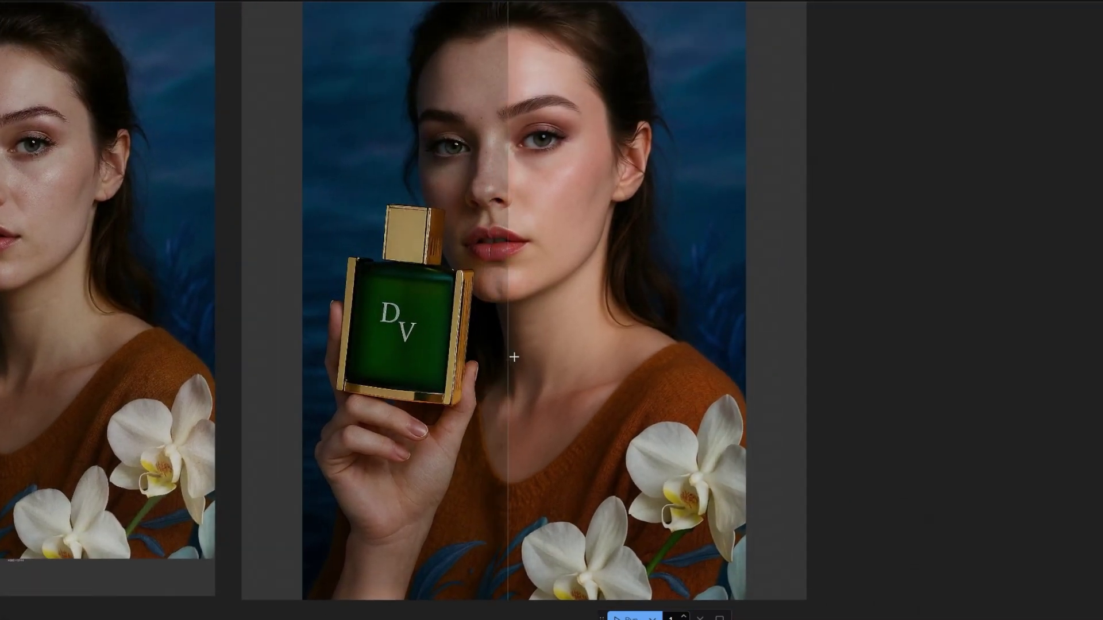
scroll(595, 376, down, 1)
scroll(594, 376, down, 1)
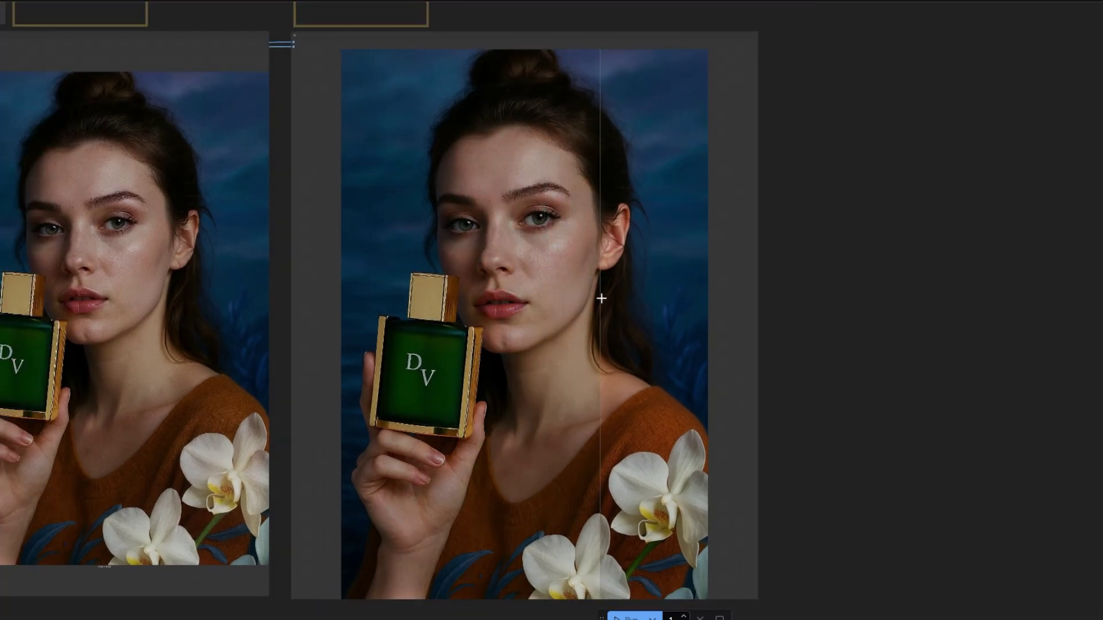
scroll(598, 296, down, 3)
scroll(435, 315, down, 2)
Zoom out until the whole node graph and six woman outputs fit
scroll(448, 315, down, 3)
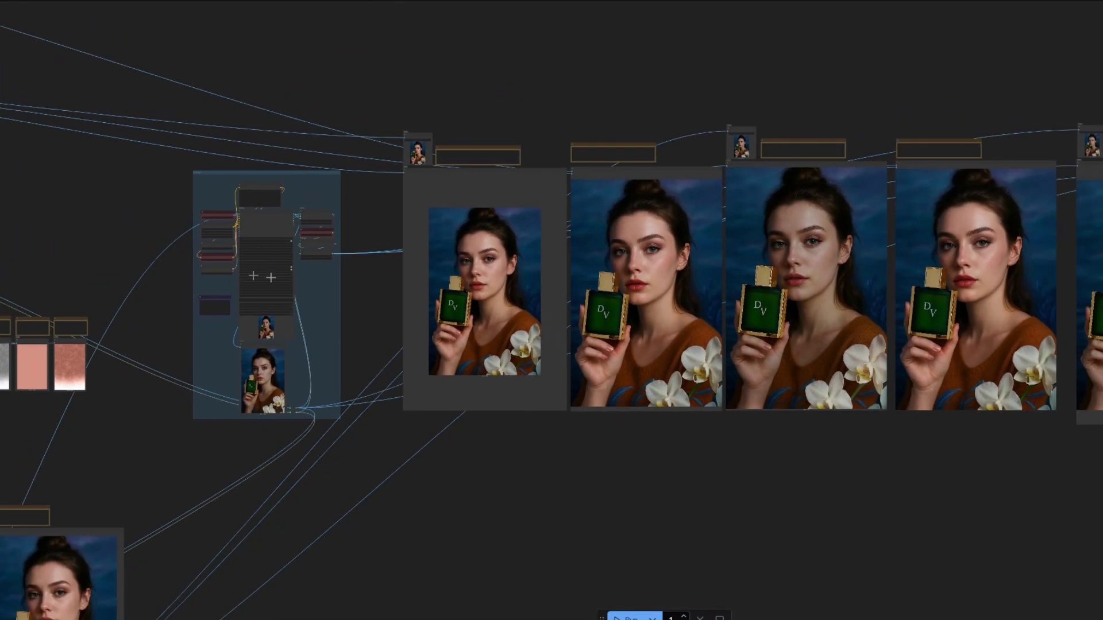
scroll(471, 315, down, 3)
scroll(510, 315, down, 3)
scroll(517, 298, down, 2)
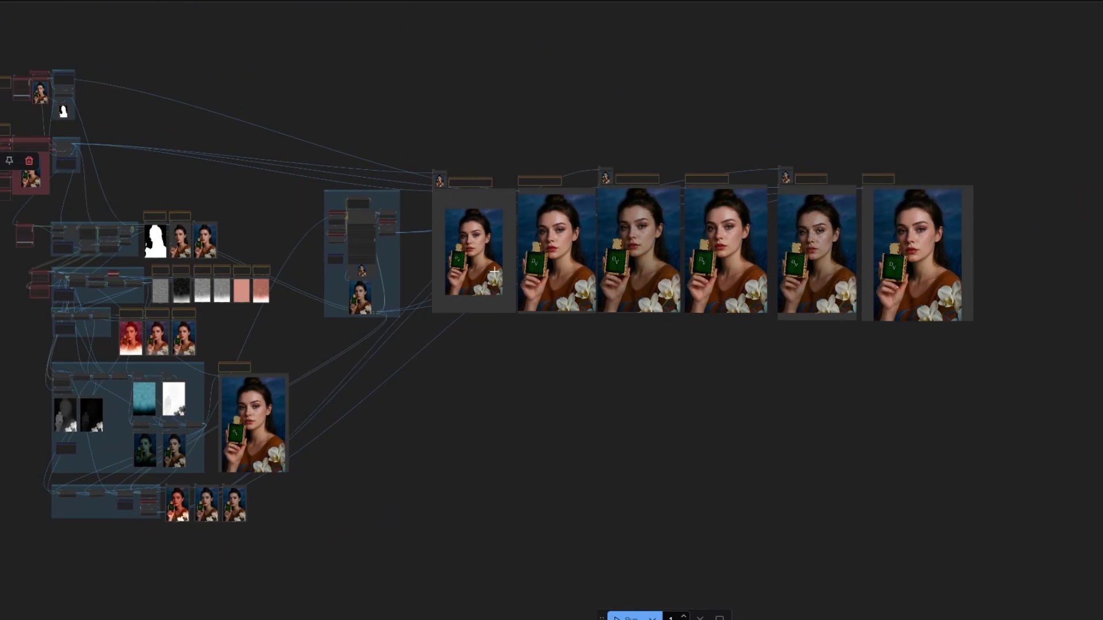